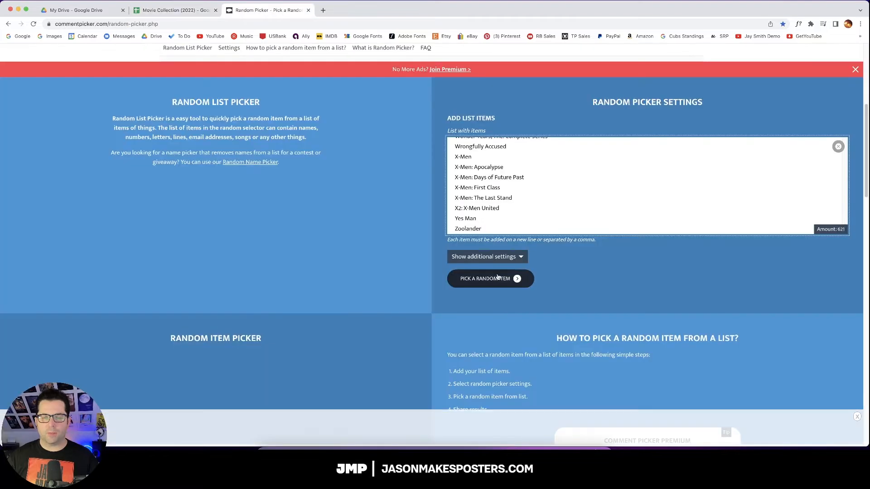
Step: Pick a random title from the pasted movie list
click(497, 278)
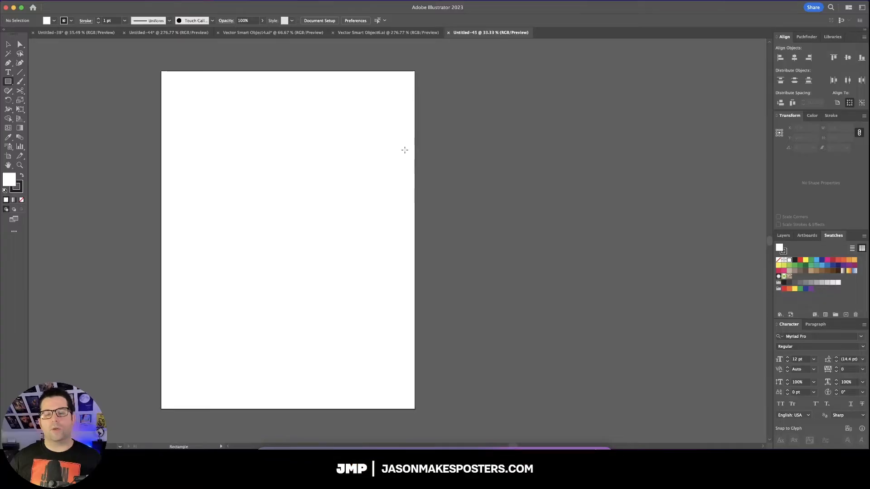
Step: Draw a square about 2.31 in wide beside the artboard and repeat it into an evenly spaced row of four
drag(445, 128, 477, 160)
key(v)
click(518, 152)
scroll(453, 151, right, 2)
drag(414, 152, 454, 152)
key(super+d)
key(super+d)
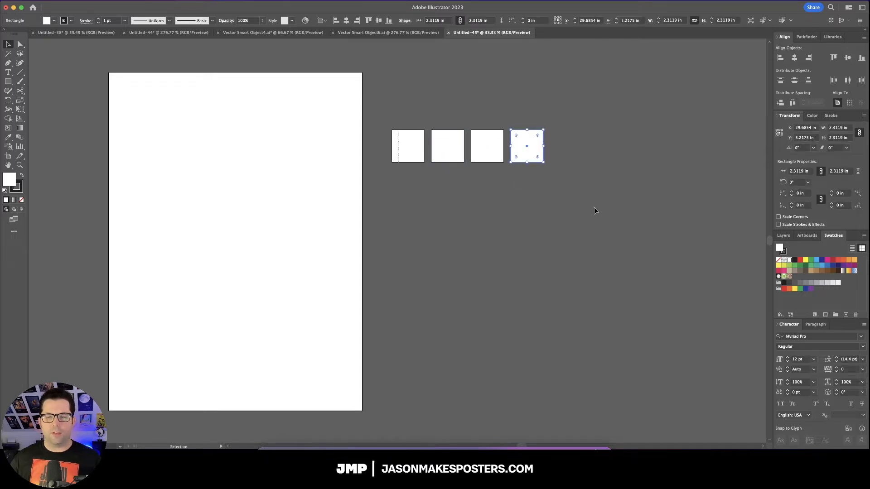
key(super+a)
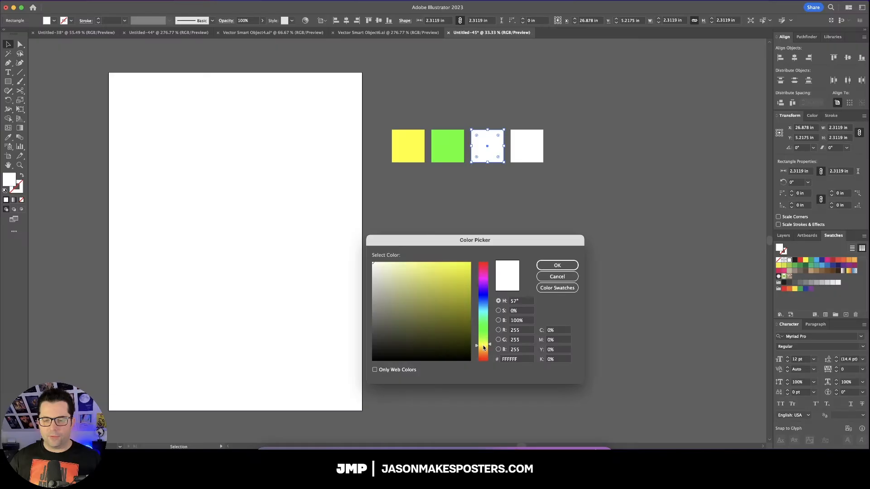
Step: Fill the third square with the fully saturated orange FFAA00
click(483, 349)
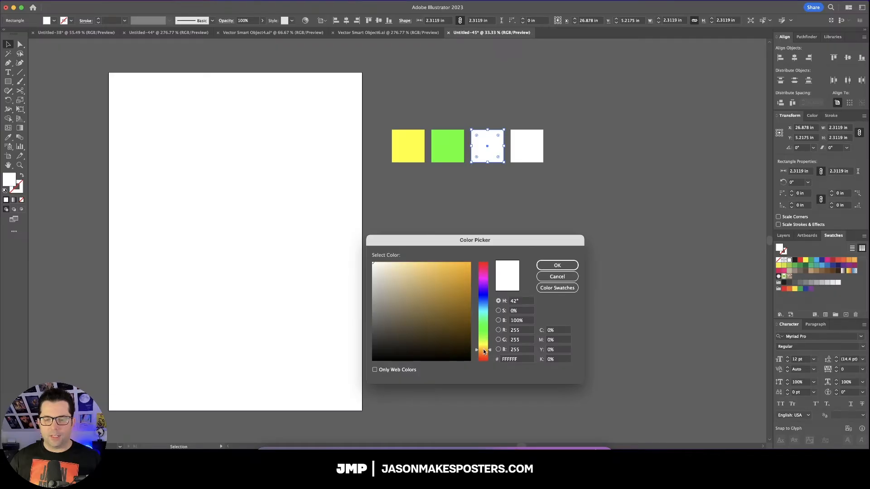
drag(472, 270, 482, 250)
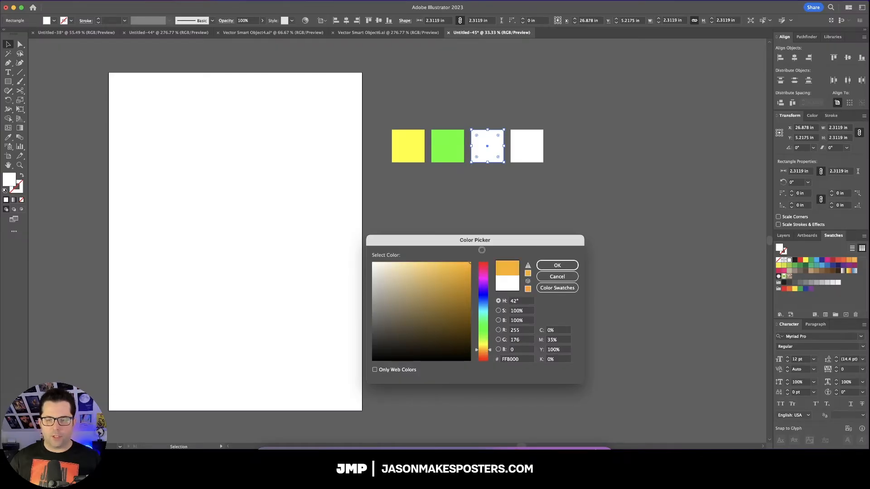
drag(487, 352, 487, 353)
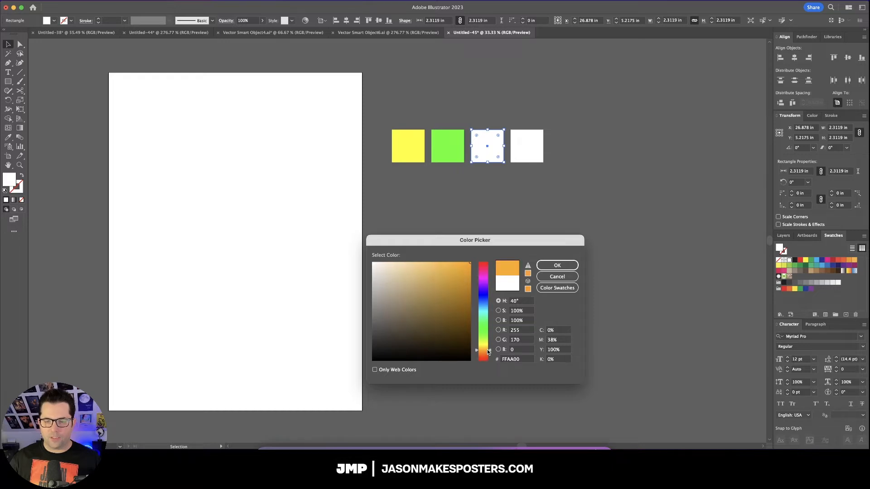
click(570, 263)
click(544, 208)
scroll(545, 207, right, 3)
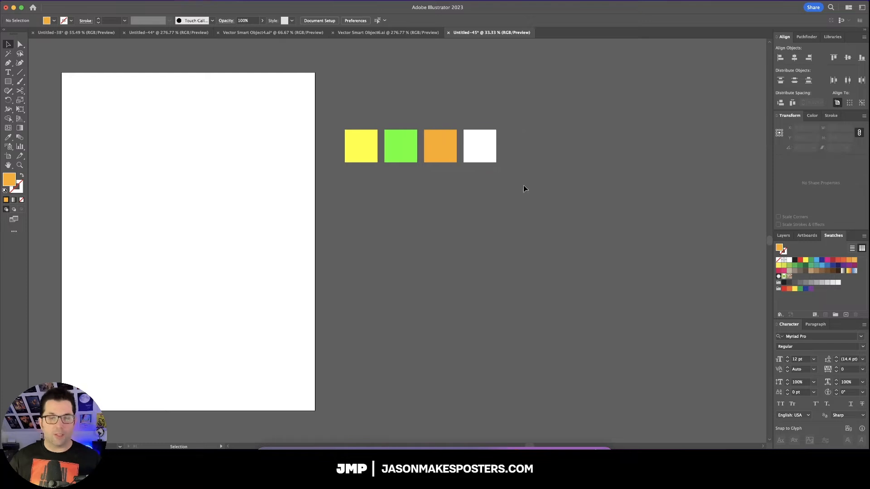
Step: Fill the fourth square with pink, RGB 255, 64, 182
click(470, 137)
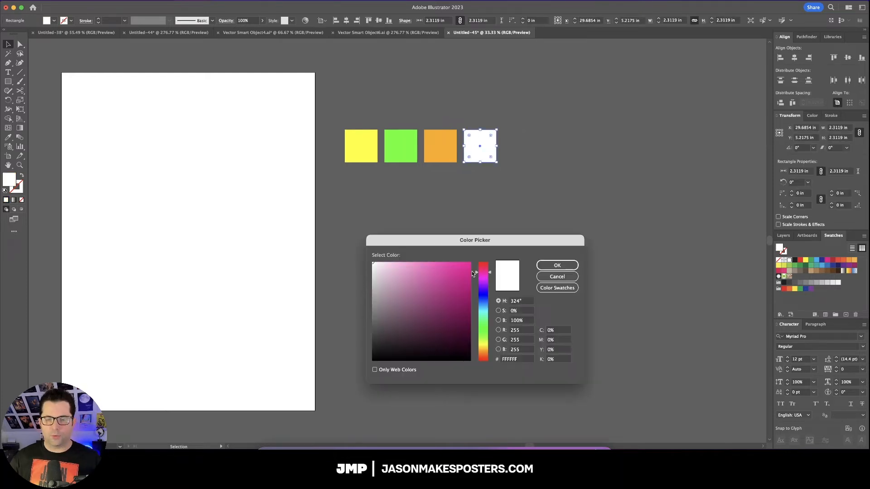
mouse_move(463, 268)
mouse_down()
mouse_move(471, 256)
mouse_move(455, 253)
mouse_up()
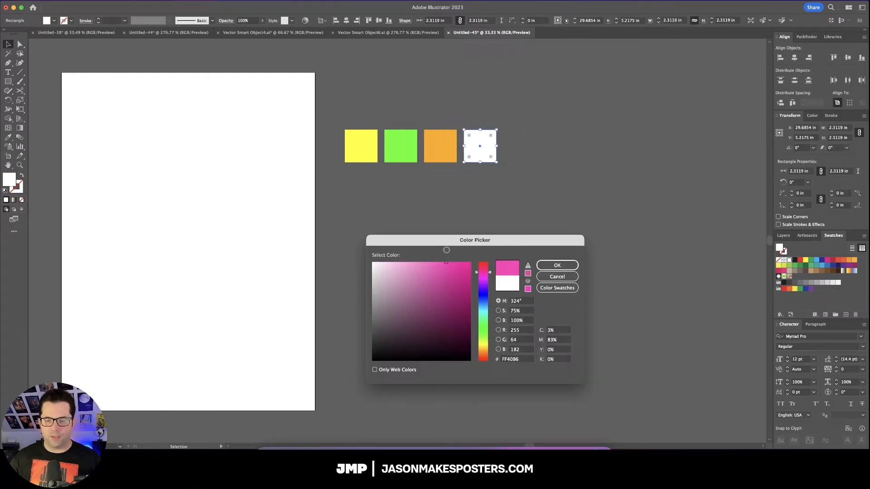
key(Return)
click(447, 249)
Step: Duplicate the pink square at the end of the row and recolour the copy blue
scroll(449, 197, right, 3)
drag(430, 159, 472, 159)
double_click(8, 183)
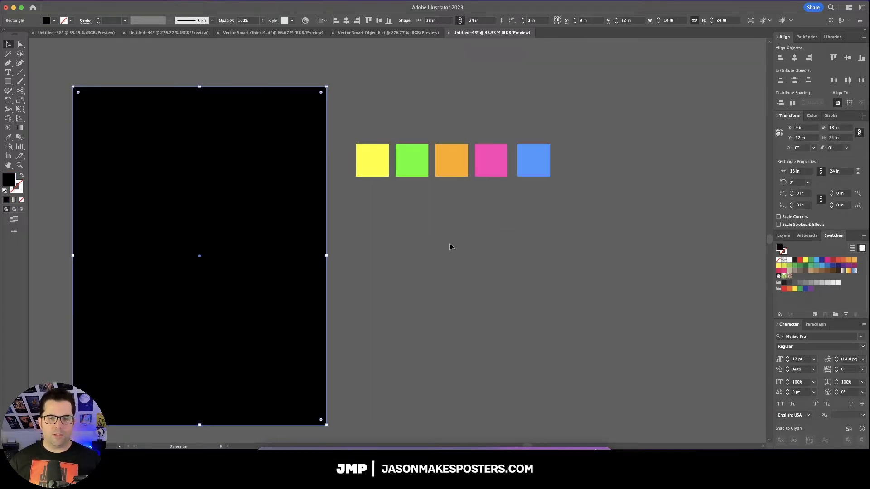
click(450, 244)
scroll(453, 244, left, 1)
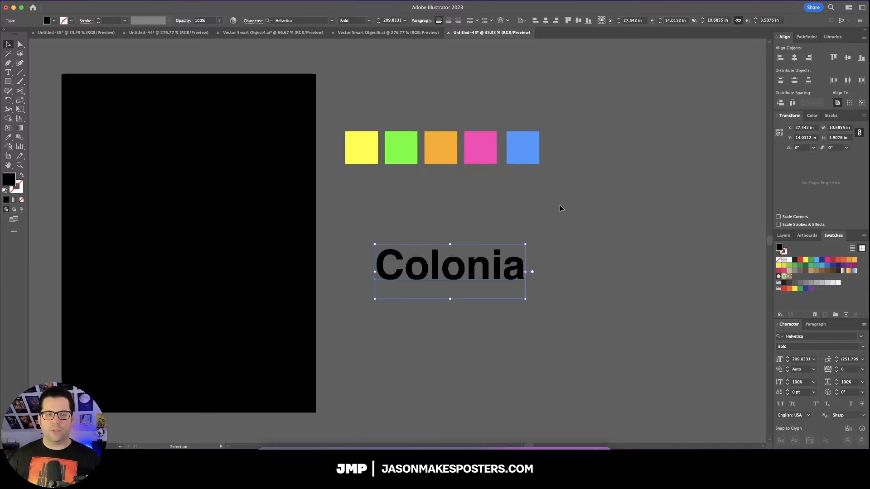
Step: Kern successive letter pairs in the "Colonia" text to -25, -50, -25, -25 and -30
click(608, 229)
key(space)
drag(605, 237, 616, 241)
drag(562, 253, 500, 242)
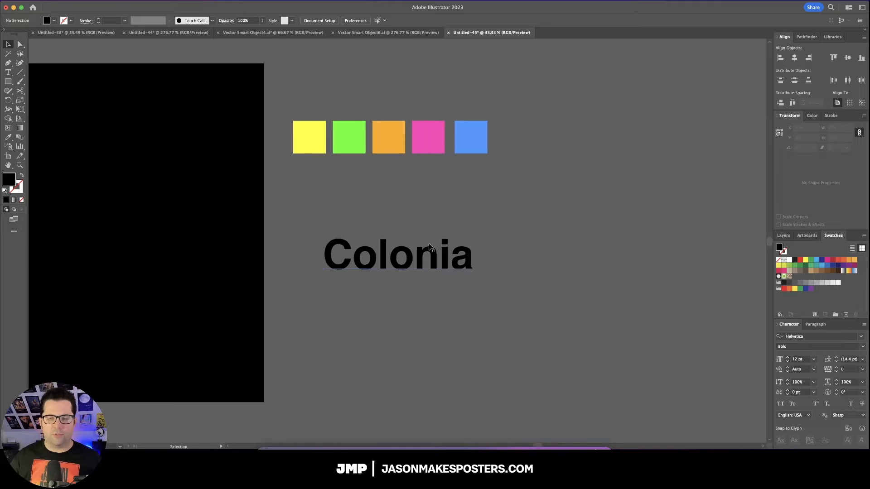
click(399, 256)
key(t)
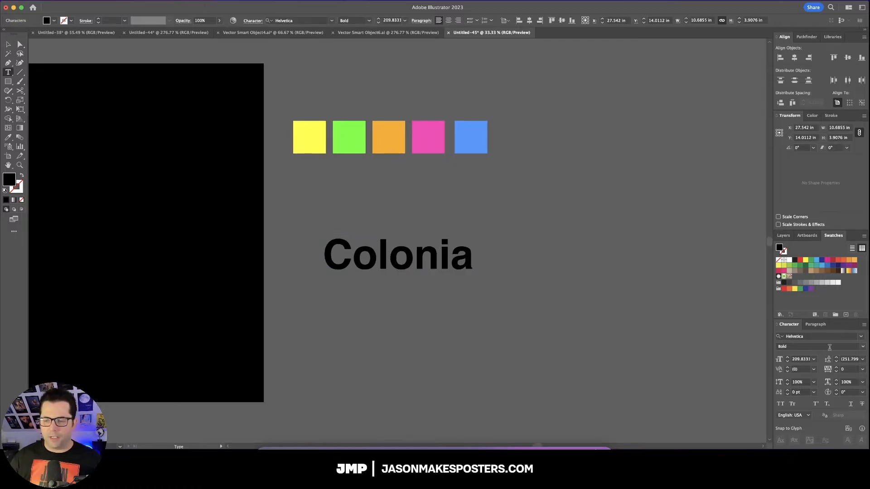
click(801, 371)
text(-25)
key(Return)
key(Right)
click(800, 371)
text(-50)
key(Return)
key(Right)
click(801, 371)
text(-25)
key(Return)
key(Right)
click(801, 371)
text(-25)
key(Return)
key(Right)
click(801, 371)
text(-30)
key(Return)
key(Escape)
Step: Recolour the "Colonia" text with the blue sampled from the last square of the palette row
scroll(639, 380, left, 5)
key(i)
click(586, 151)
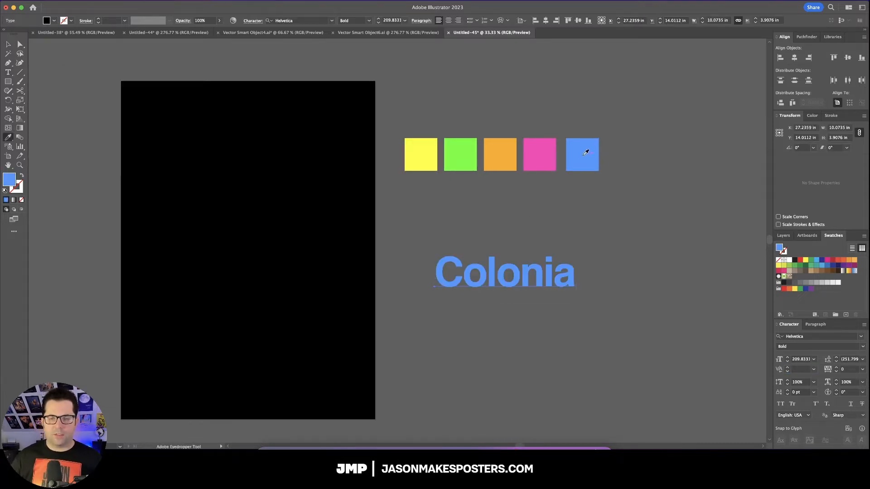
key(v)
click(538, 228)
Step: Move the "Colonia" text onto the lower-left area of the black poster background
scroll(543, 254, left, 1)
drag(548, 284, 283, 241)
click(444, 243)
scroll(445, 243, up, 1)
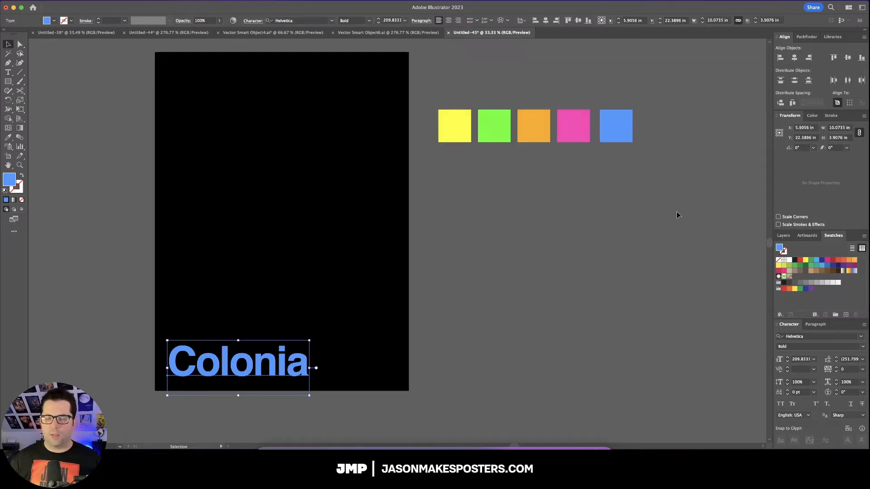
click(575, 254)
drag(576, 255, 550, 260)
Step: Place a spare copy of the "Colonia" text level with the original, off the artboard beyond its right edge
click(244, 368)
drag(242, 368, 675, 368)
click(575, 318)
Step: Convert the "Colonia" title on the artboard to outlines and enlarge it to 16 in wide
scroll(517, 320, left, 2)
click(251, 344)
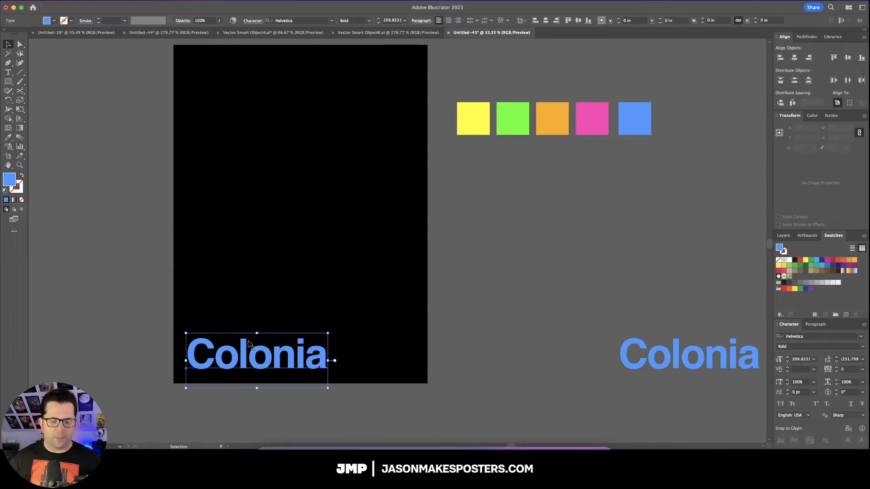
key(super+shift+o)
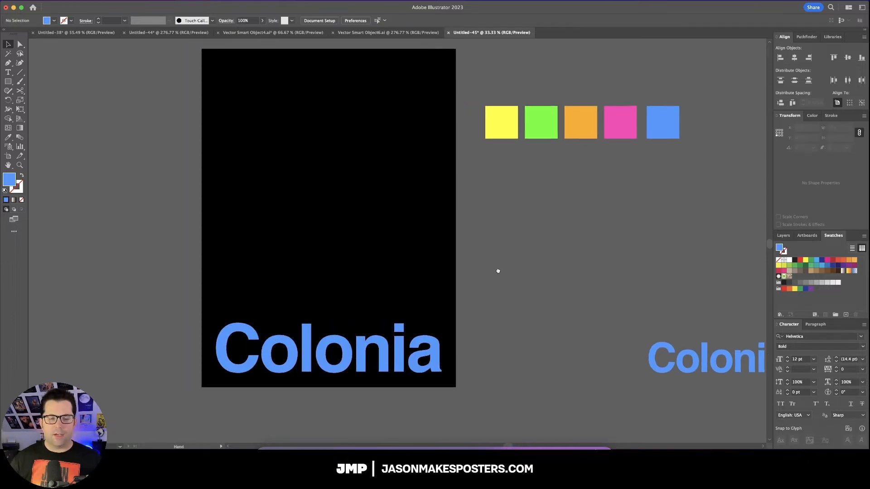
drag(499, 270, 536, 288)
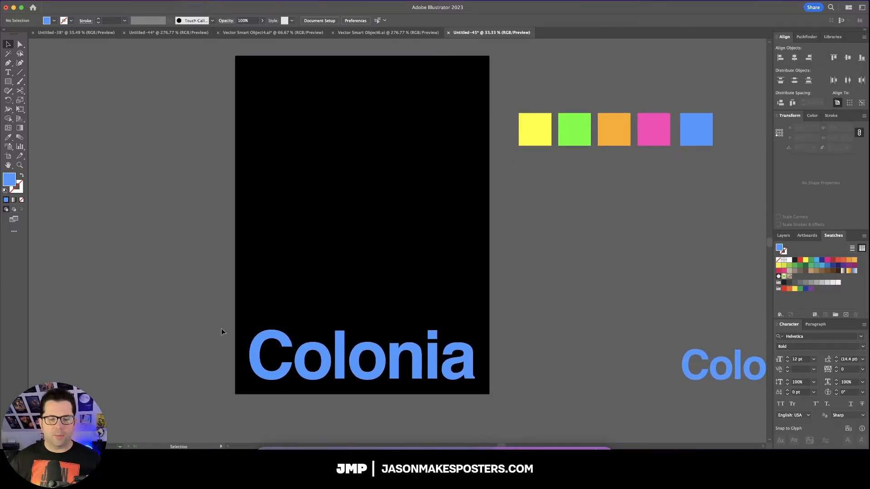
Step: Copy the outlined title 0.25 in straight up
click(471, 362)
key(super+equal)
key(super+equal)
key(Return)
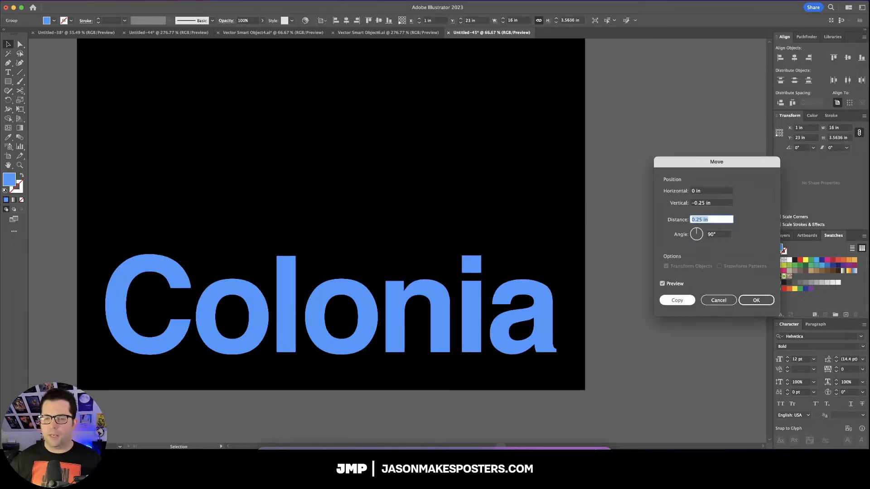
click(675, 300)
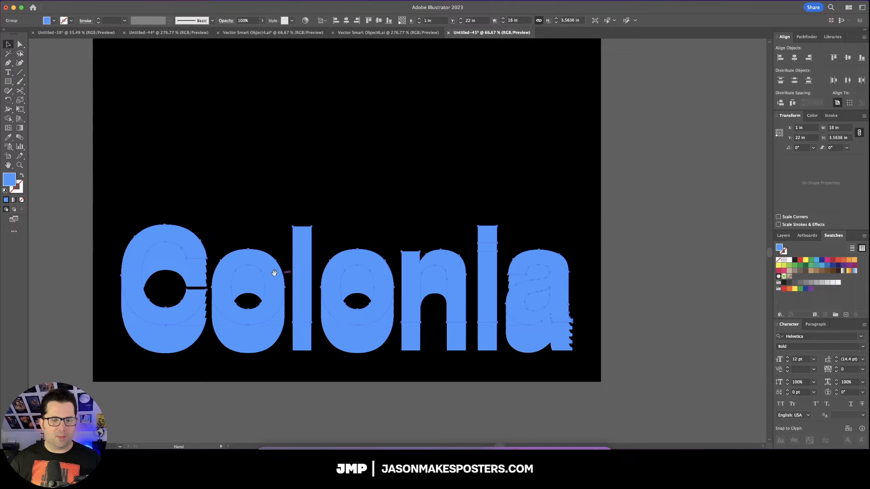
Step: Fill the title layer just behind the top one pink and move the row of colour squares below the artboard
drag(275, 273, 285, 273)
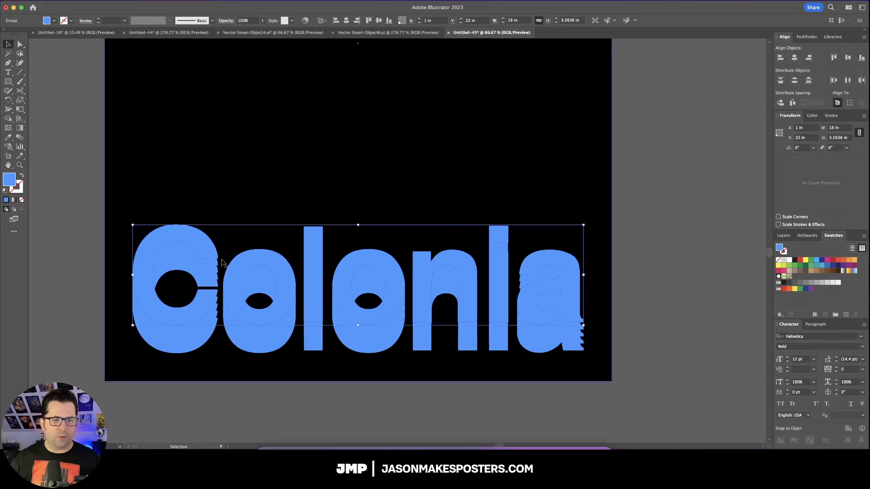
key(Down)
scroll(277, 242, up, 1)
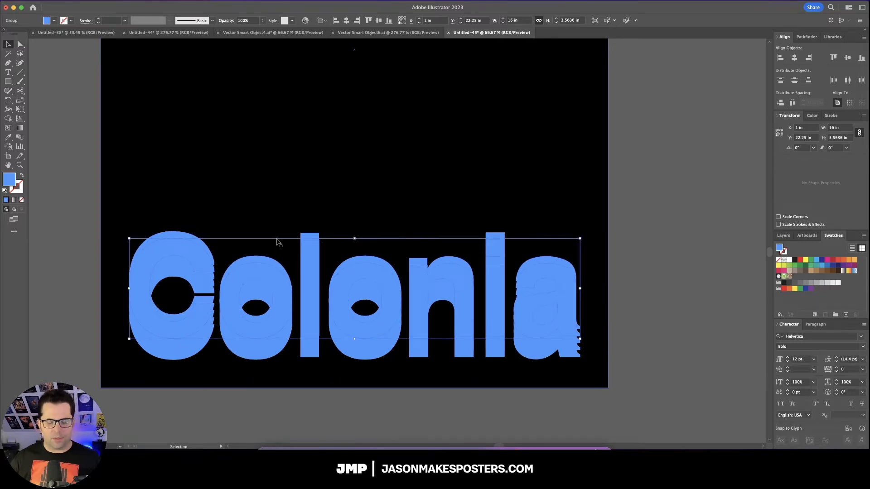
key(super+0)
scroll(305, 230, right, 5)
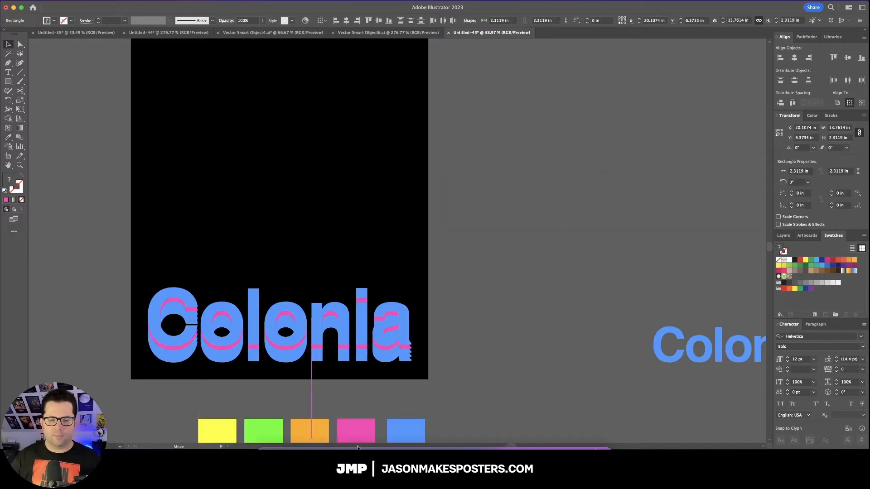
Step: Recolour the remaining lower title layers orange, green and yellow by sampling the colour squares
key(super+1)
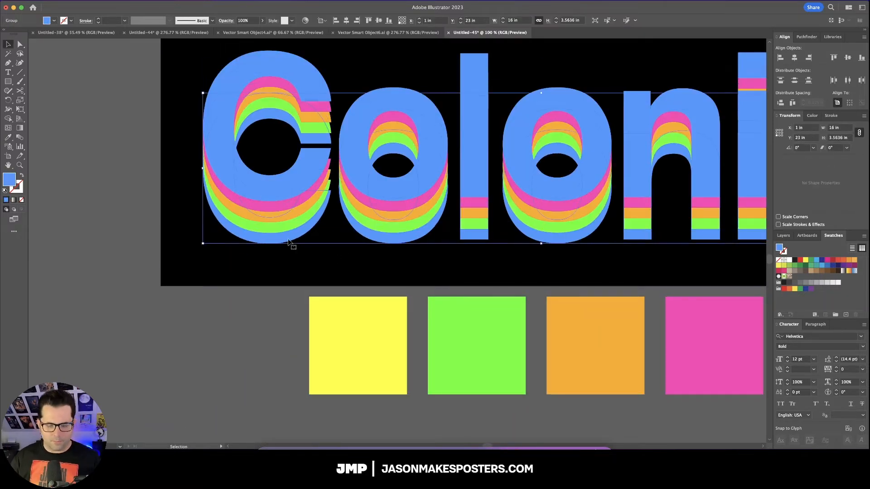
key(super+0)
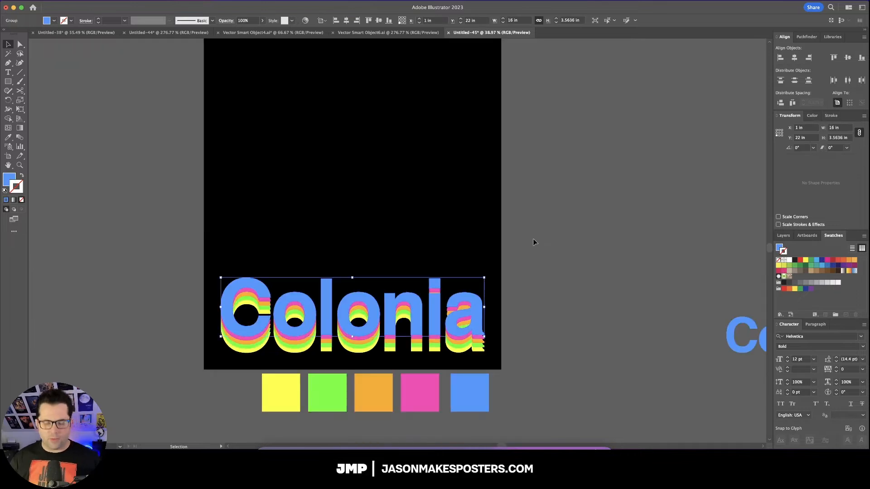
key(i)
shift+click(287, 383)
text(v)
Step: Give the top blue title layer a white stroke, trying 10 pt and 2 pt before setting 5 pt
text(10)
key(Return)
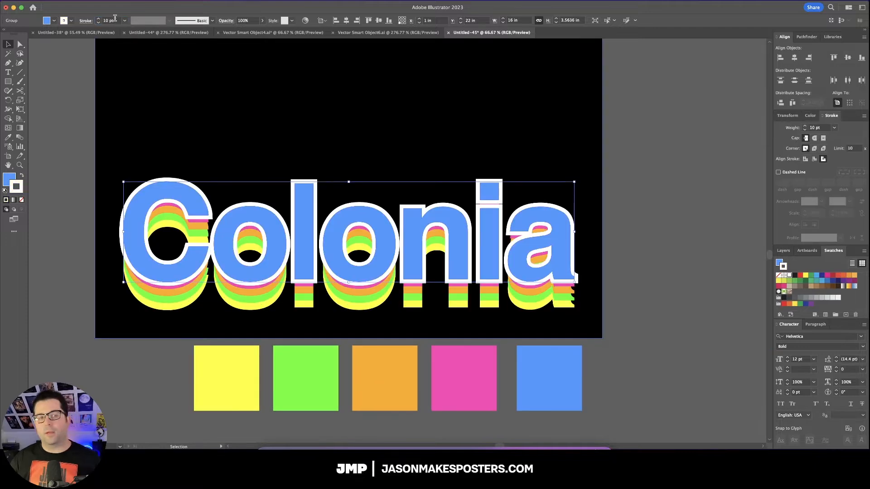
click(115, 21)
text(2)
key(Return)
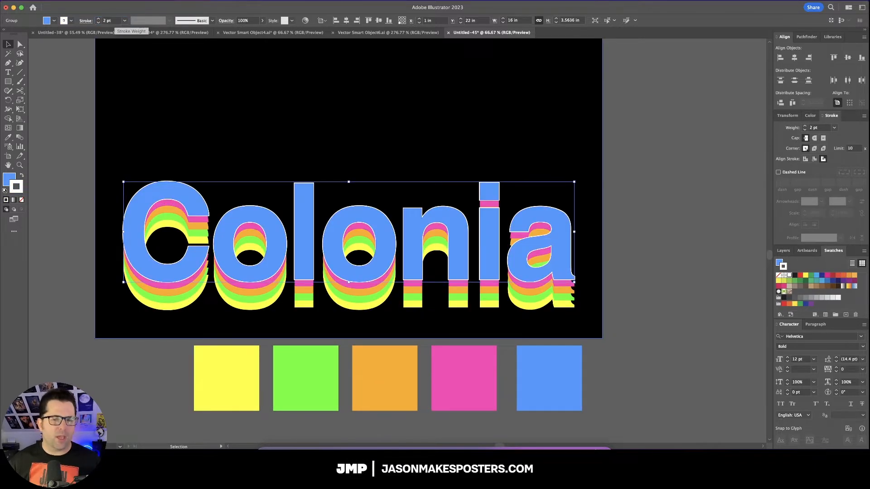
text(5)
click(661, 146)
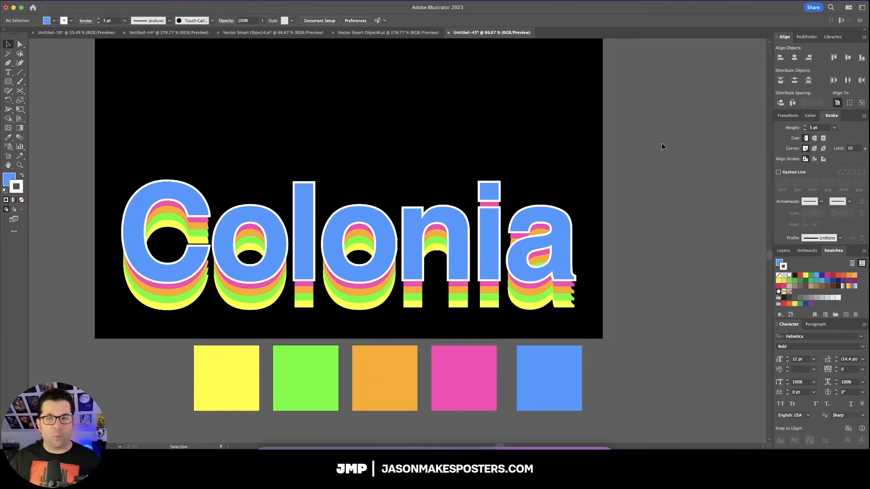
Step: Move the row of colour squares back up beside the artboard's right edge
scroll(285, 423, down, 3)
drag(343, 397, 598, 88)
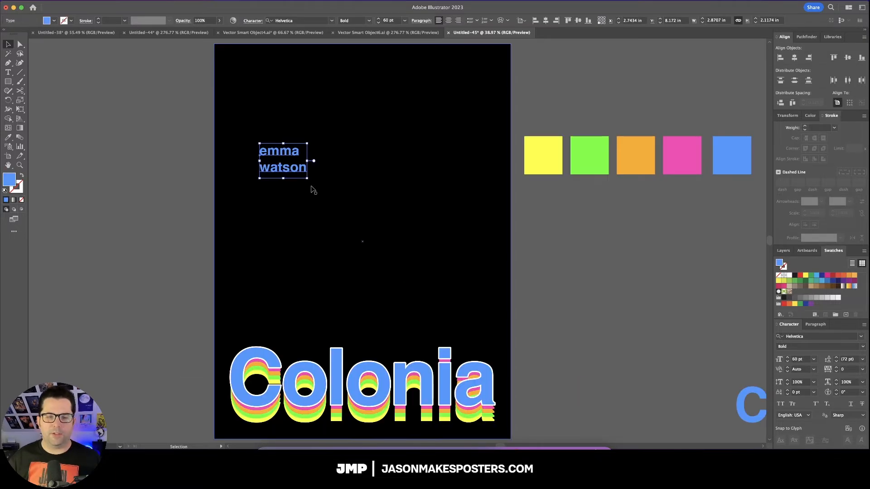
Step: Align the "emma watson" text to the artboard's top-left corner and offset it 1 in inward both horizontally and vertically
click(301, 200)
click(290, 174)
drag(286, 171, 258, 95)
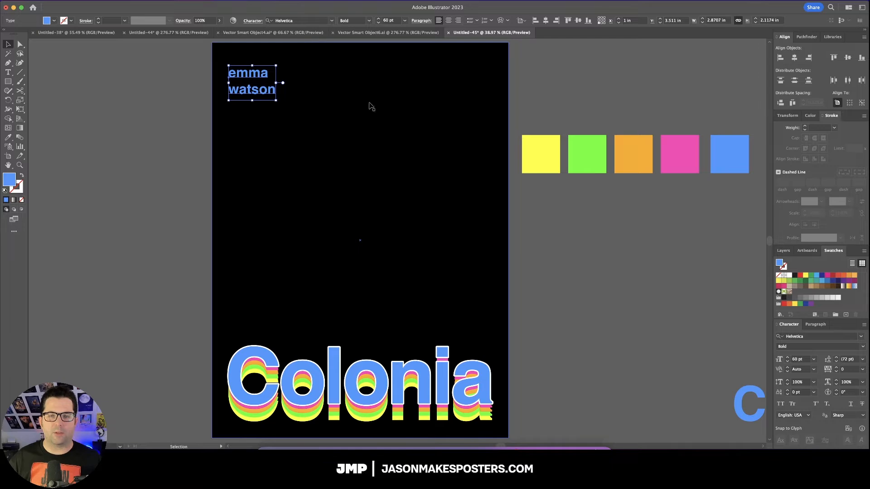
scroll(395, 86, up, 1)
click(535, 21)
click(567, 21)
key(Return)
text(1)
key(Tab)
text(1)
key(Tab)
key(Return)
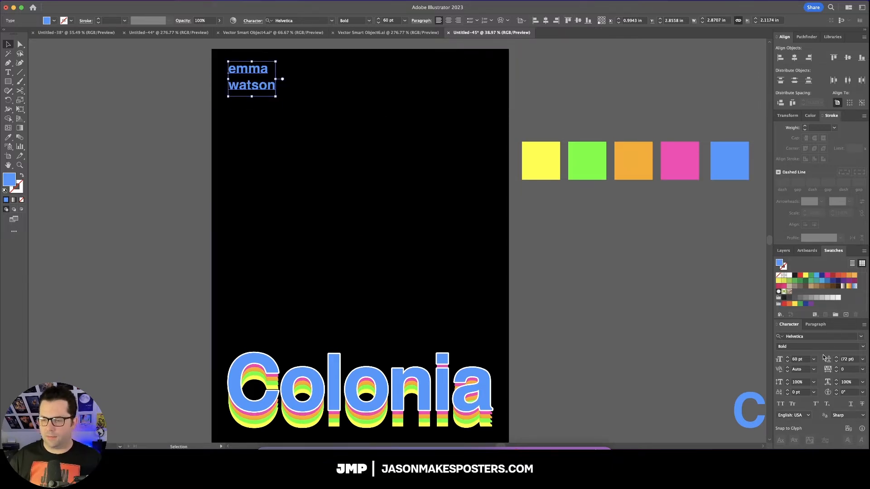
Step: Reduce the "emma watson" credit to 40 pt and copy it twice along the same row
click(362, 195)
scroll(362, 196, up, 1)
click(251, 93)
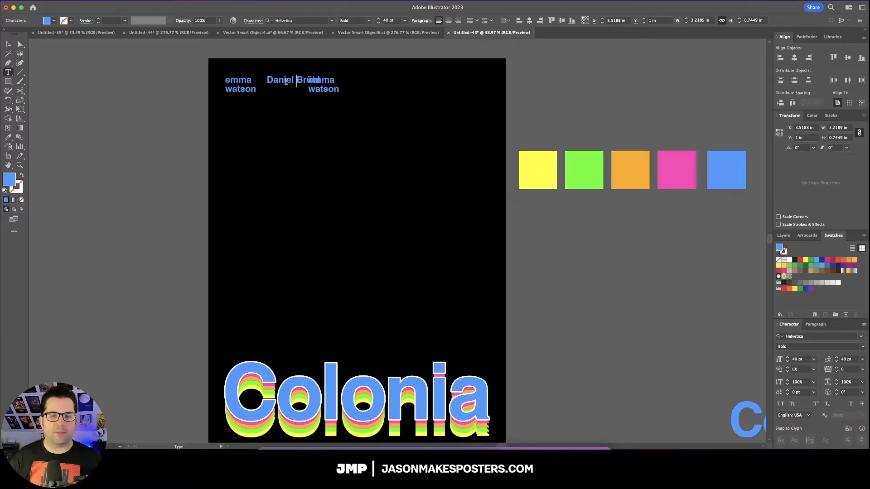
Step: Change the second credit to "daniel brühl" in lowercase, split over two lines
key(Return)
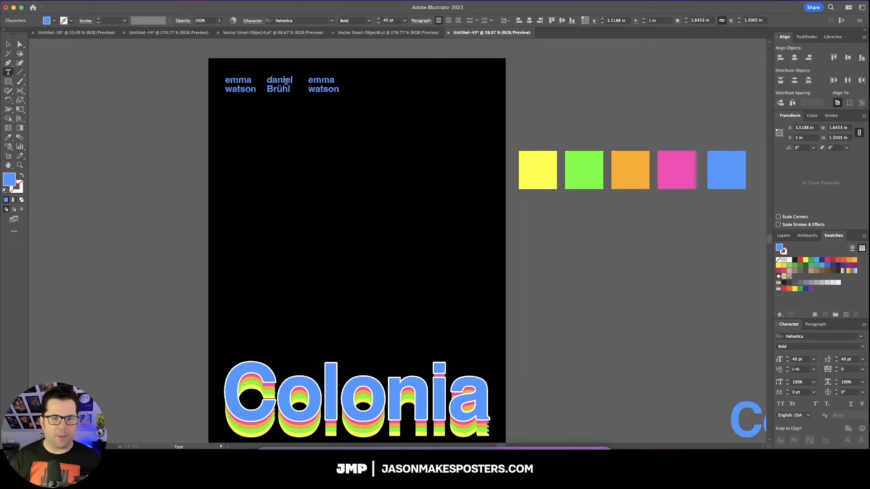
key(Delete)
text(b)
key(Escape)
click(566, 81)
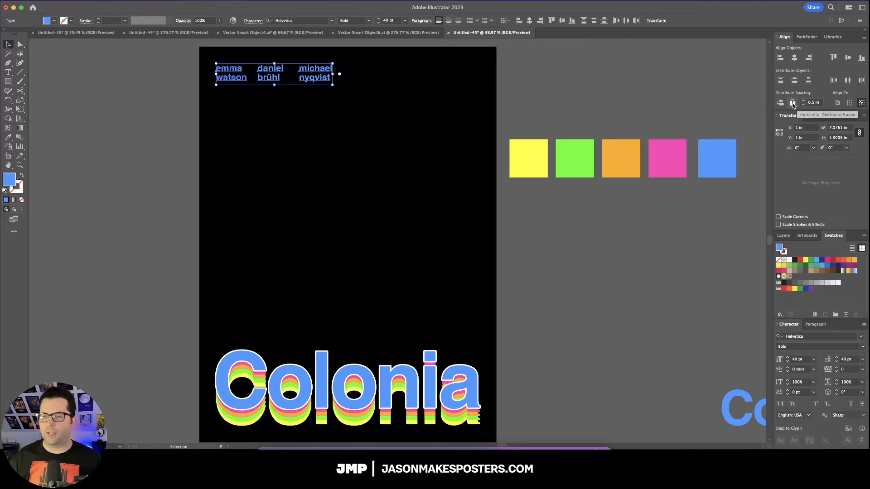
Step: Distribute the three actor credits horizontally with equal spacing between them
click(792, 103)
click(805, 104)
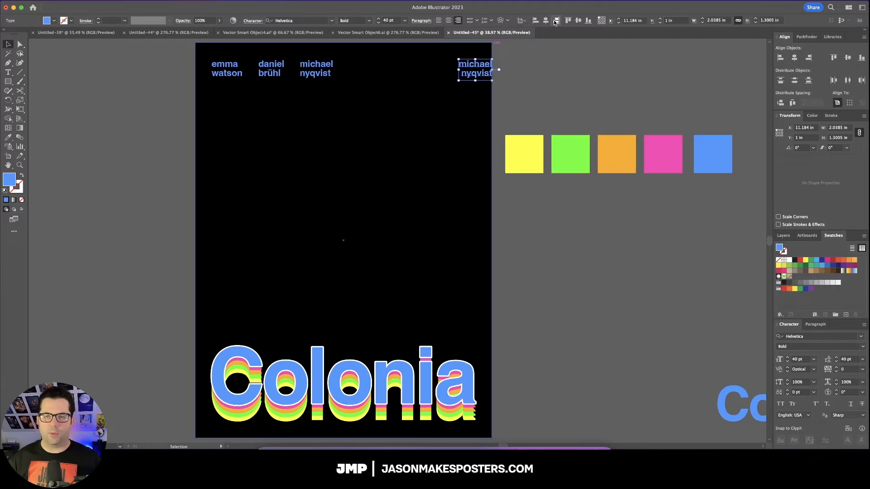
Step: Offset the right-aligned credit copy inward from the artboard's right edge to match the title's margin
key(Return)
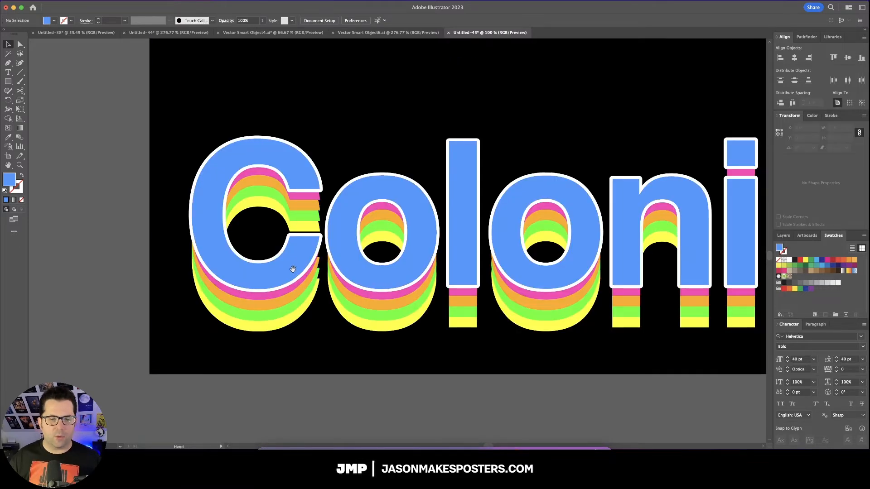
drag(292, 270, 266, 270)
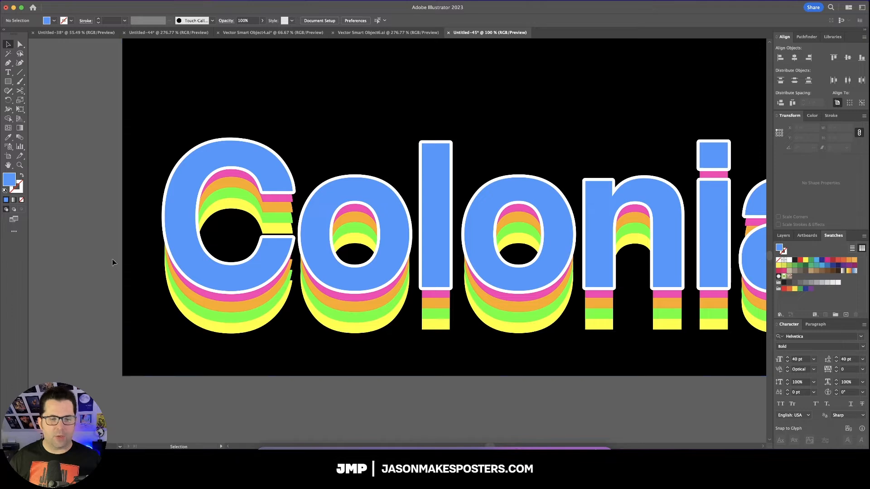
key(super+0)
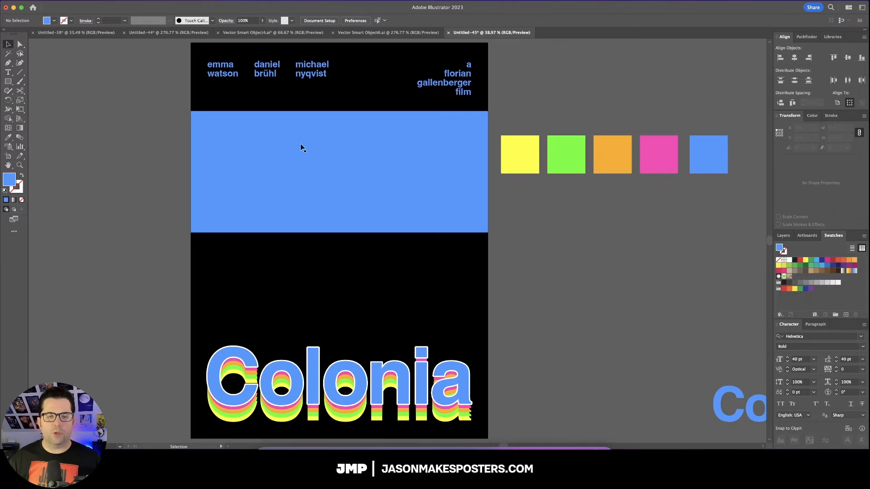
Step: Set the height of the full-width blue rectangle to 7 in without constraining its proportions
click(269, 143)
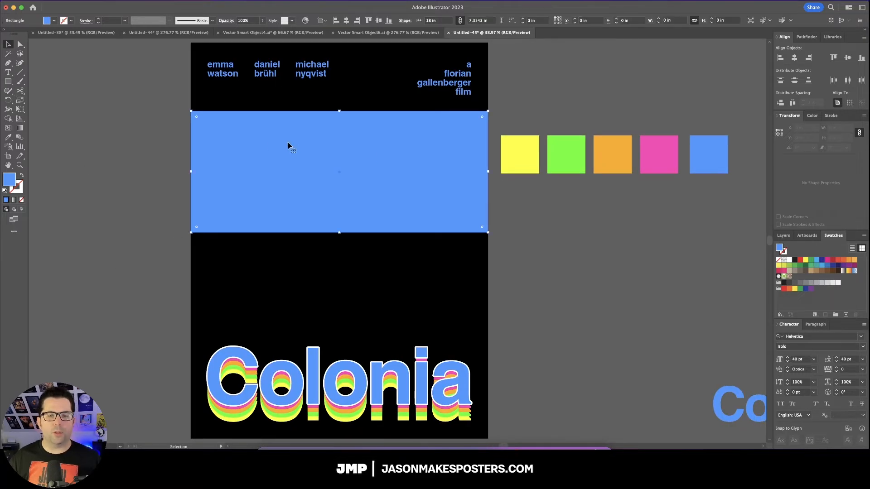
click(859, 134)
click(842, 138)
text(6)
key(Return)
key(Up)
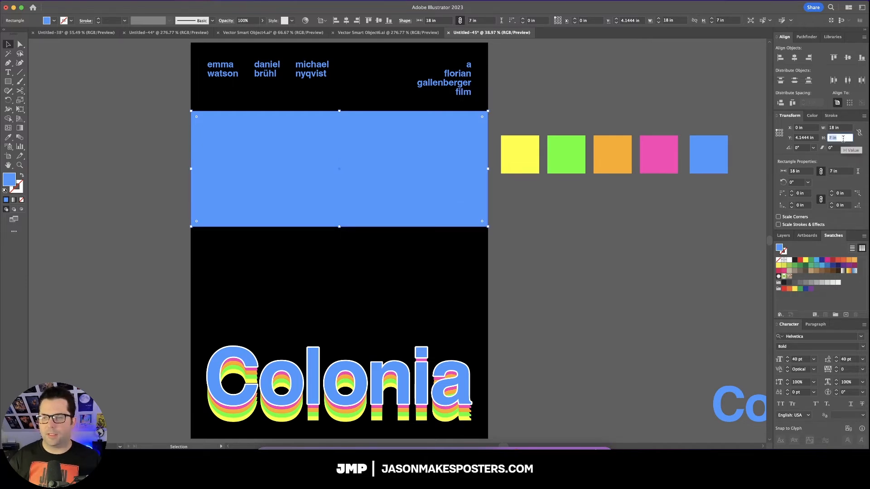
Step: Copy the blue rectangle with Transform Each at 50% vertical scale and 2 in vertical move, and repeat the transformation three more times
key(super+alt+shift+d)
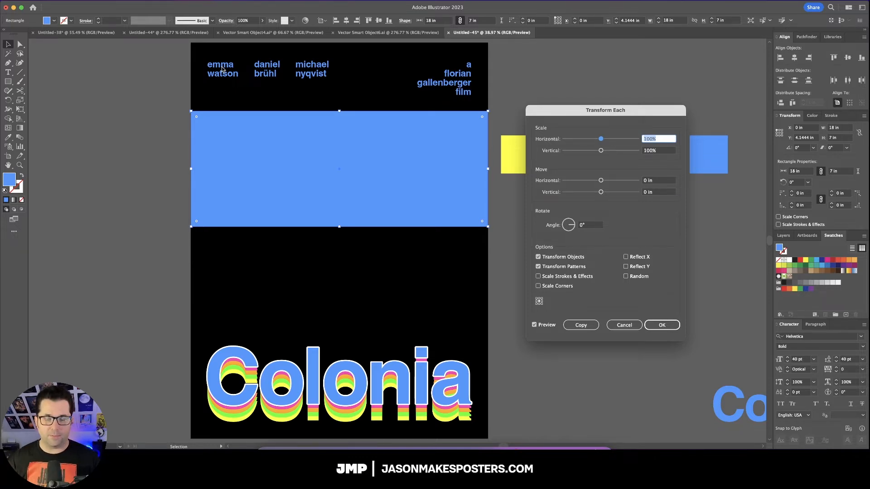
click(659, 192)
key(Up)
key(Up)
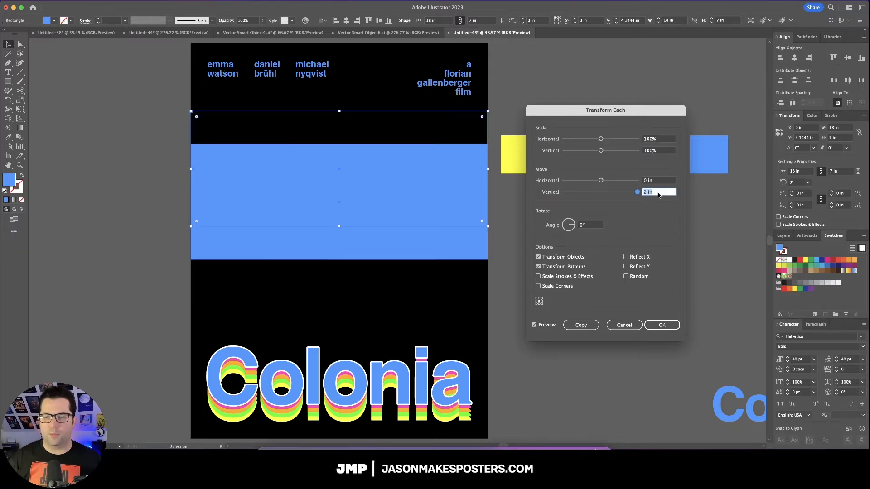
click(661, 151)
text(50)
key(Tab)
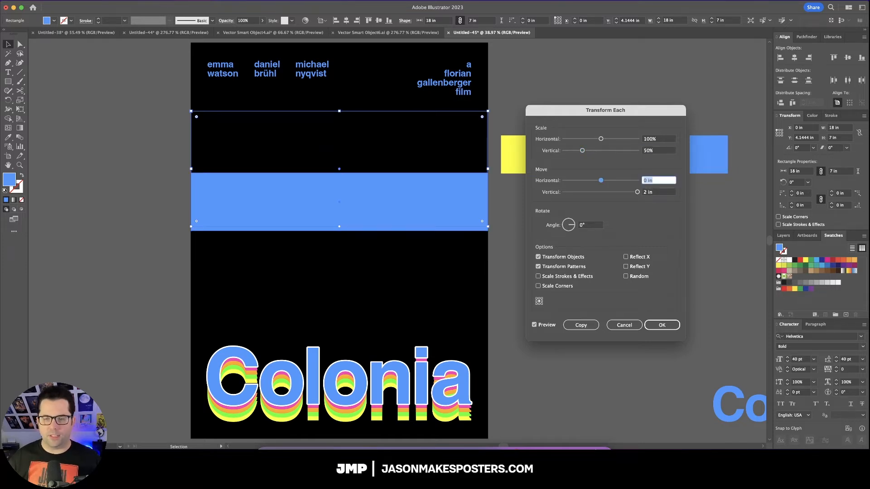
click(582, 325)
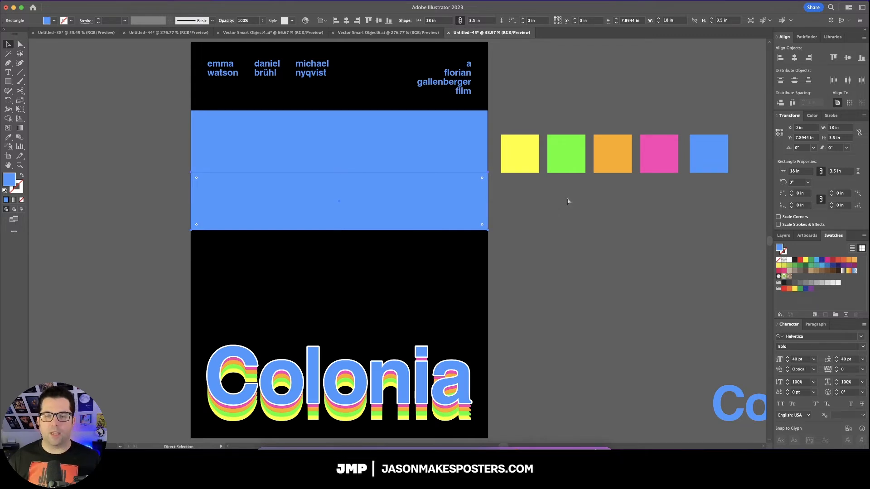
key(super+d)
key(super+d)
key(super+d)
Step: Distribute the five blue bands vertically with 0 in spacing, using the tallest top band as the key object
click(466, 140)
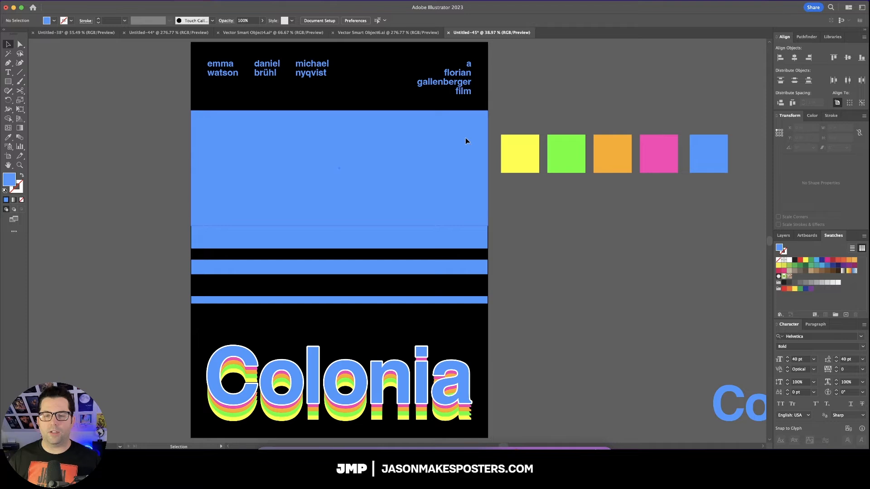
click(498, 153)
drag(498, 153, 449, 312)
click(463, 143)
click(812, 103)
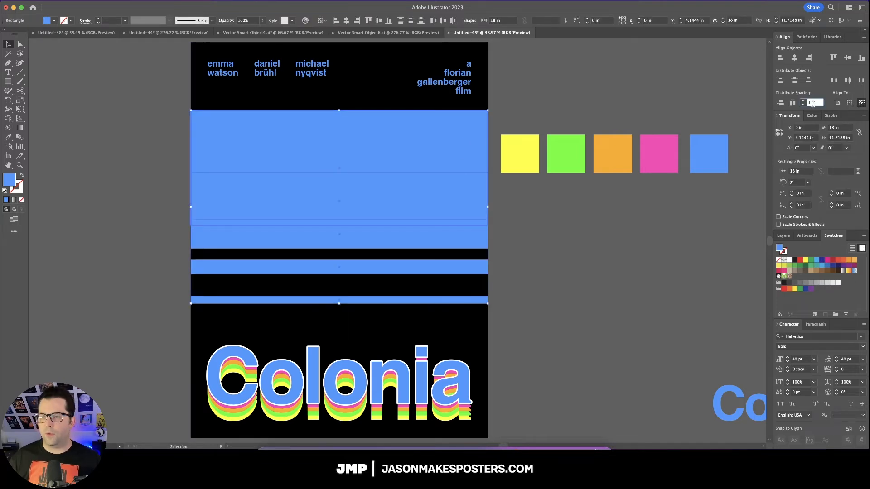
text(0)
key(Return)
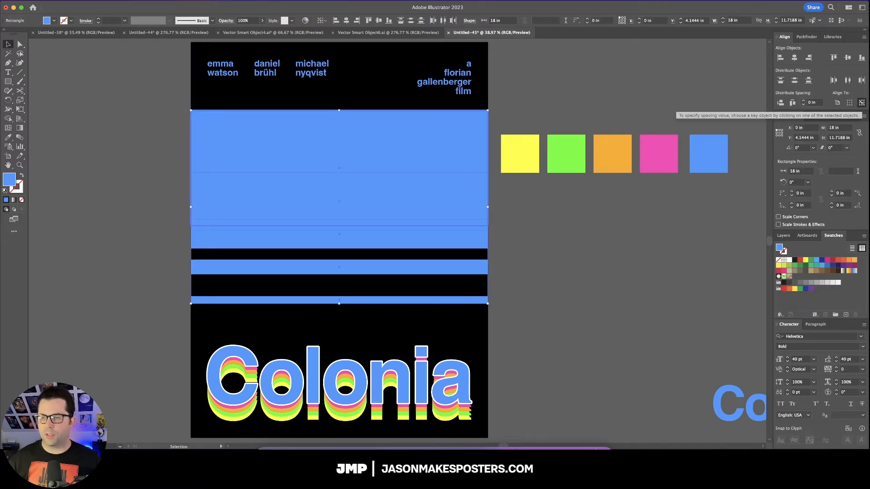
click(780, 103)
Step: Recolour the four bands below the tallest one pink, orange, green and yellow in descending order, sampling the reference swatches
click(453, 240)
key(i)
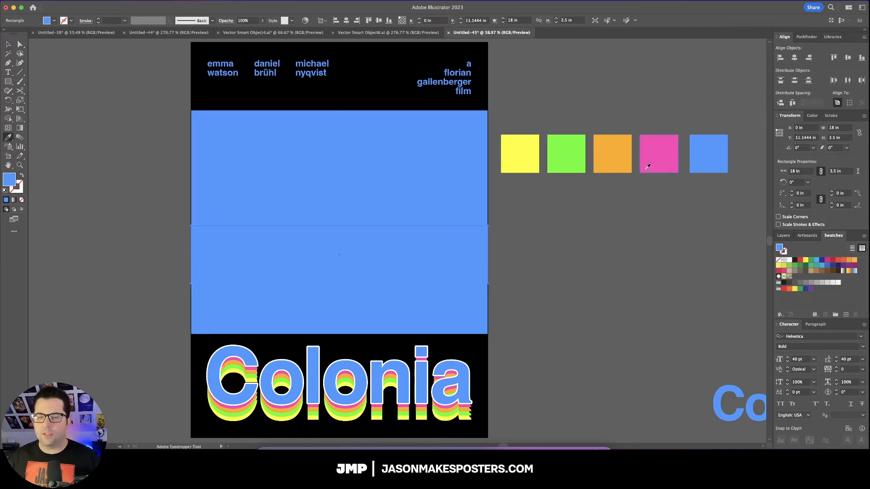
click(674, 159)
key(v)
click(444, 296)
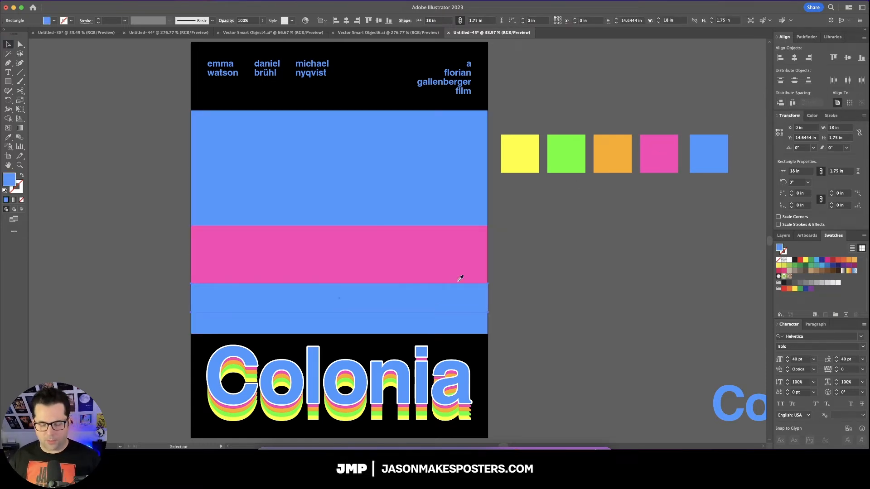
key(i)
click(613, 157)
key(v)
click(468, 319)
click(566, 158)
click(469, 330)
click(531, 161)
Step: Draw a yellow circle about 5.04 in across in the middle of the coloured bands
click(9, 83)
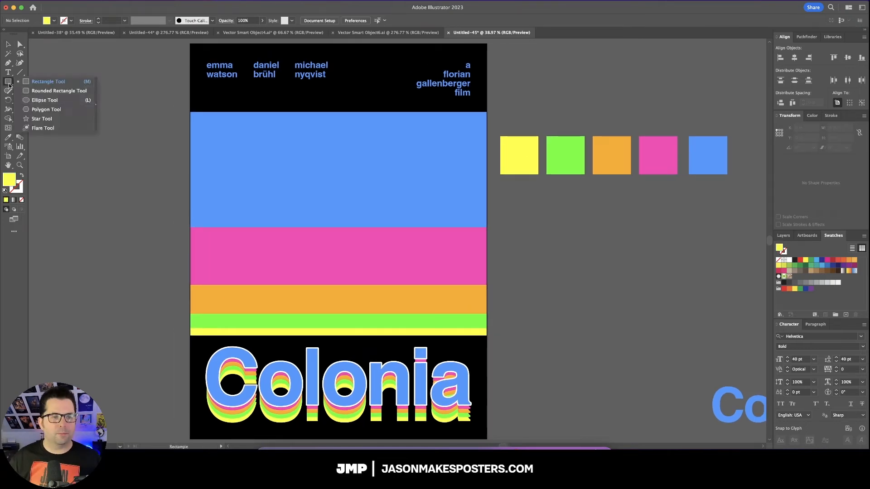
drag(339, 256, 380, 297)
key(v)
click(534, 241)
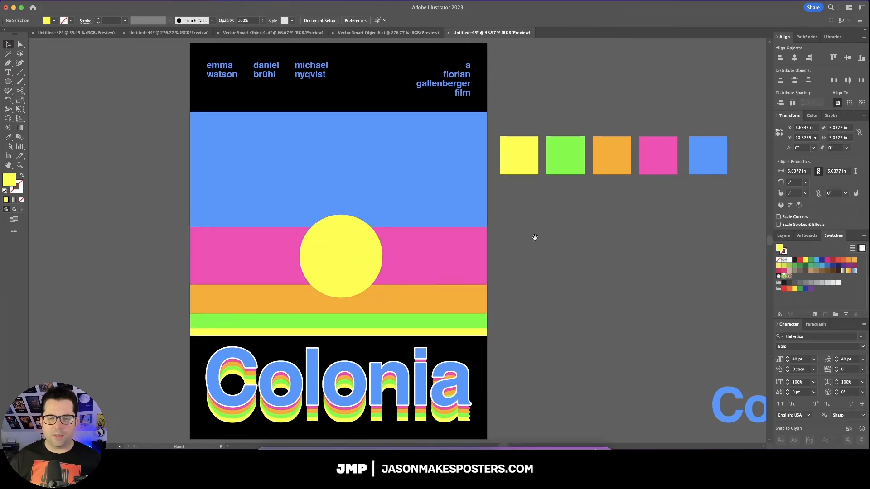
Step: Recolour the circle with the pink band's fill and scale it proportionally about its centre to 7 in
scroll(397, 243, left, 1)
click(383, 238)
key(i)
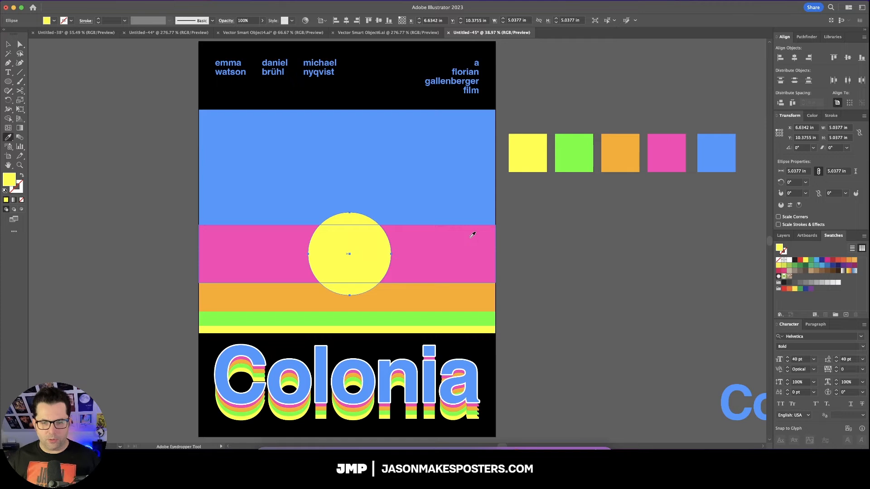
click(475, 235)
text(v)
text(7)
key(Return)
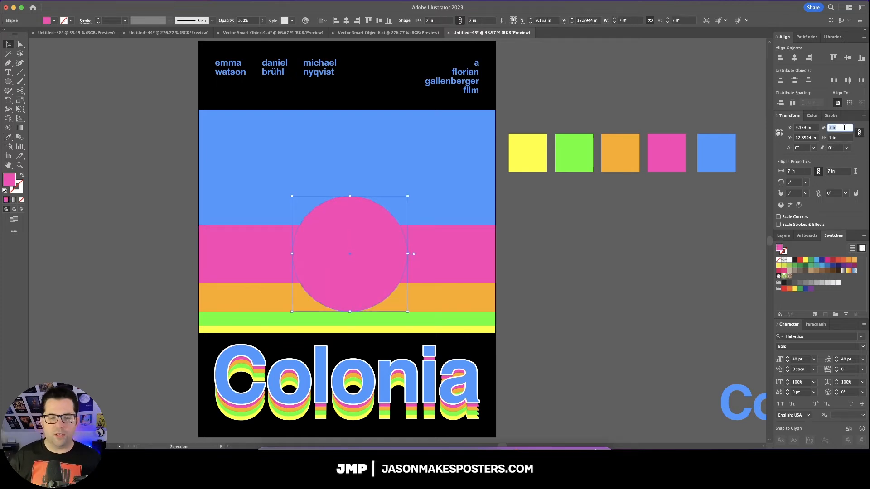
click(844, 128)
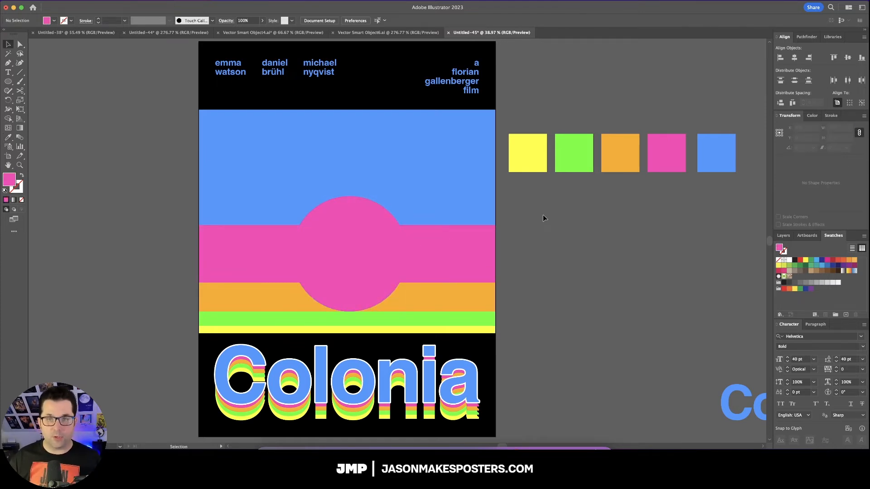
Step: Add a smaller yellow circle centred on top of the pink circle
scroll(453, 283, left, 1)
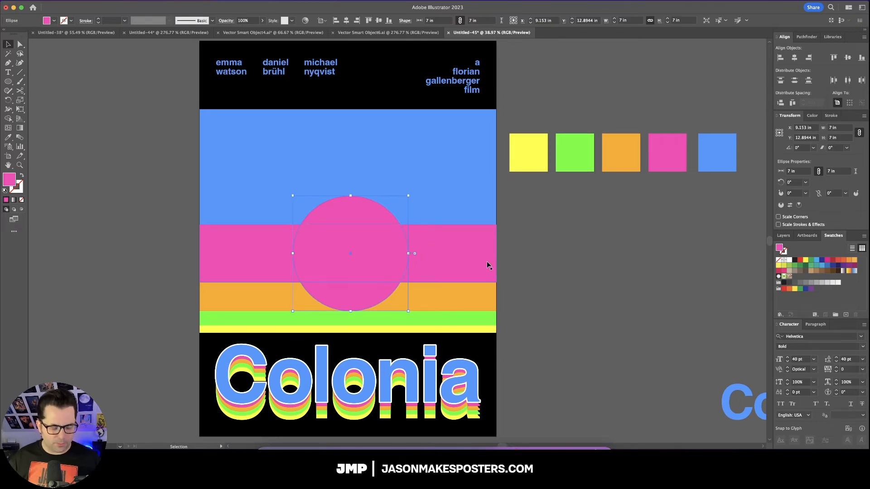
click(842, 138)
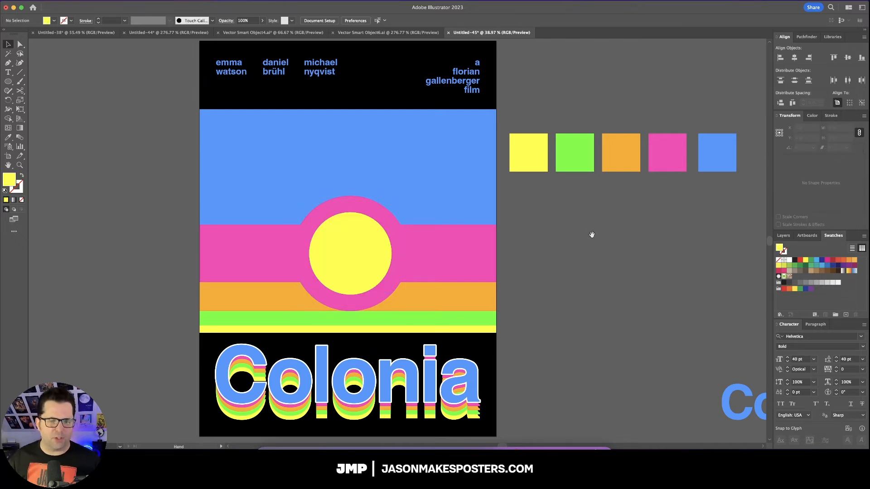
drag(592, 235, 598, 231)
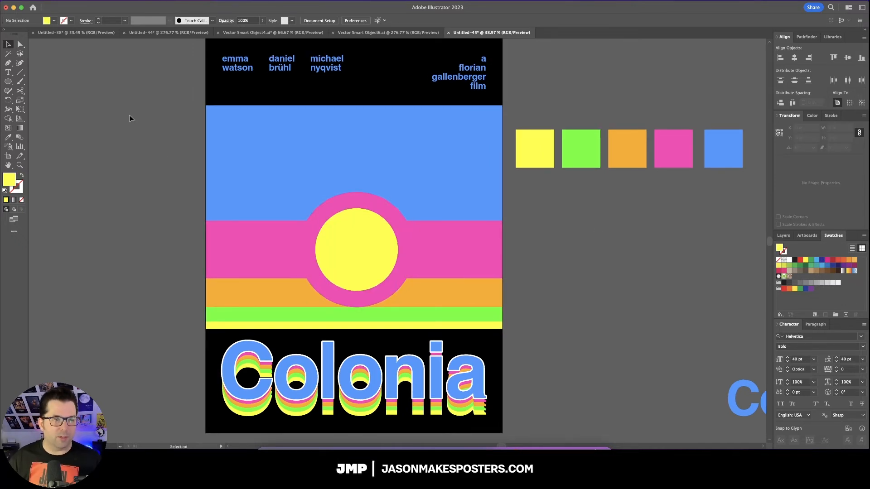
Step: Draw an upright rectangle about 0.68 by 2.13 in inside the yellow circle and fill it with the pink band's colour
key(super+equal)
key(m)
drag(392, 202, 400, 225)
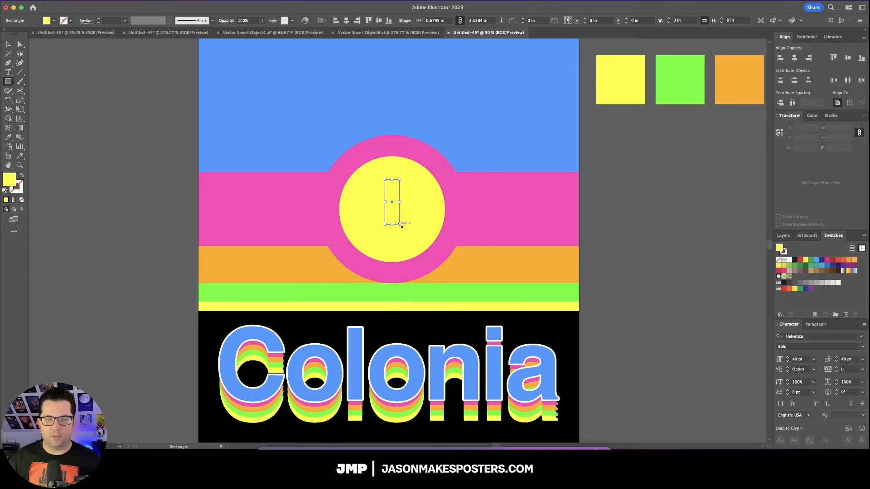
key(i)
click(490, 222)
key(v)
click(613, 222)
Step: Resize the pink bar to 0.5 in wide and 2 in high
click(398, 208)
click(839, 127)
text(0.5)
key(Return)
key(Tab)
text(2)
key(Return)
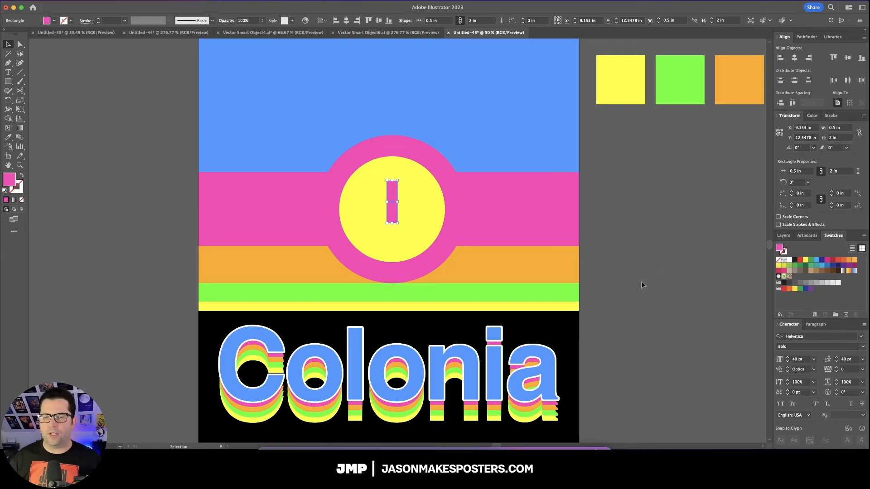
Step: Copy the pink bar straight below itself and space the two bars 0.5 in apart vertically
key(super+shift+a)
scroll(363, 231, up, 3)
scroll(435, 134, right, 2)
drag(409, 128, 409, 254)
click(802, 100)
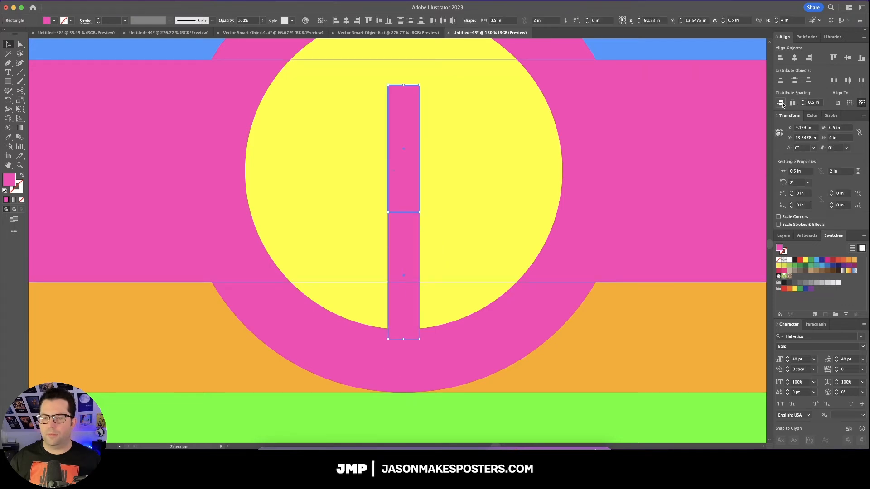
click(780, 103)
Step: Set the lower pink bar's height to 0.5 in to form the exclamation mark's dot
double_click(844, 137)
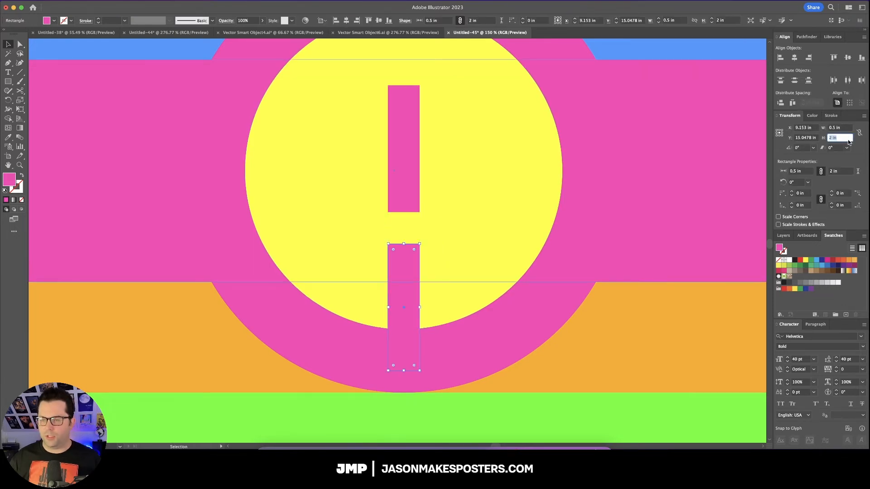
text(.5)
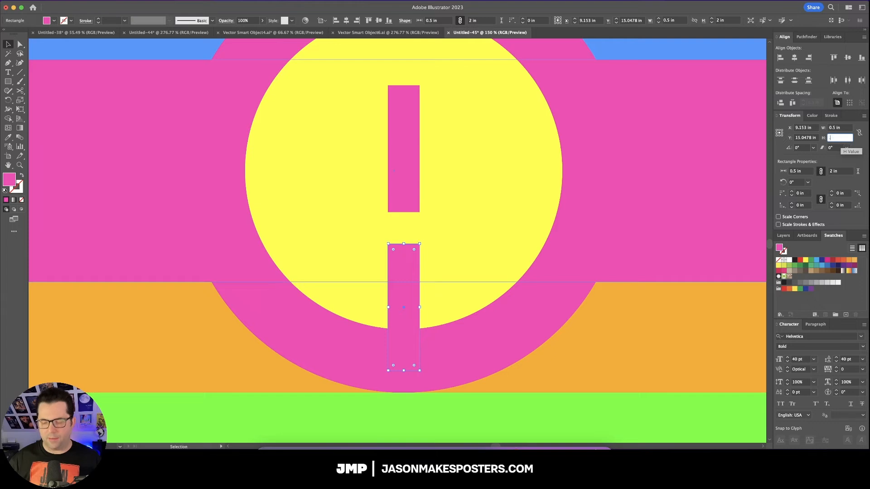
key(Return)
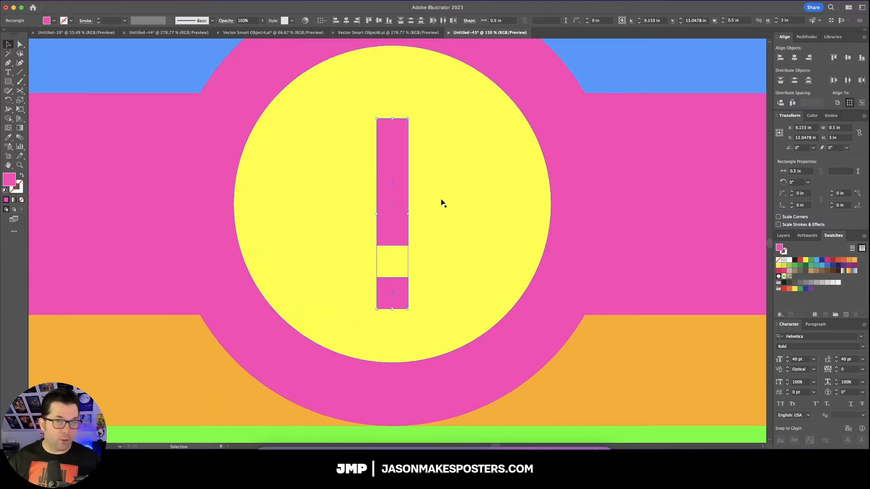
Step: Round the corners of both exclamation mark pieces with a 0.25 in radius
key(a)
click(357, 23)
text(.25)
key(Return)
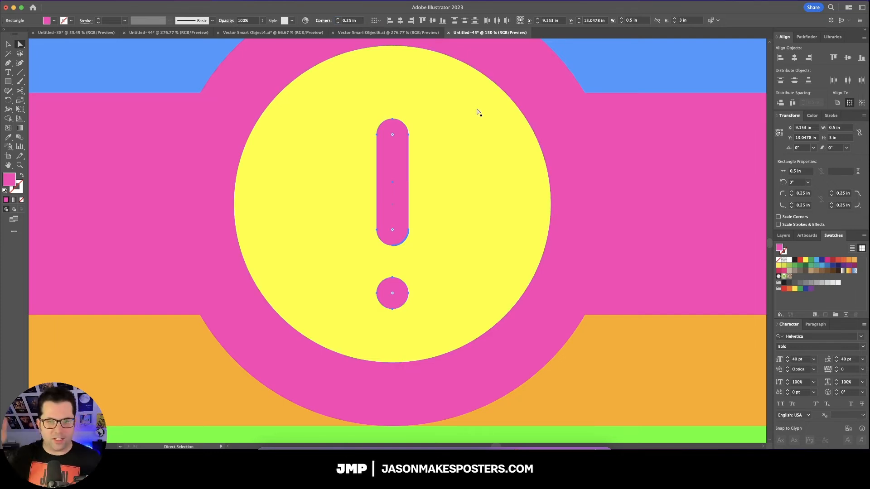
key(super+0)
key(v)
click(625, 278)
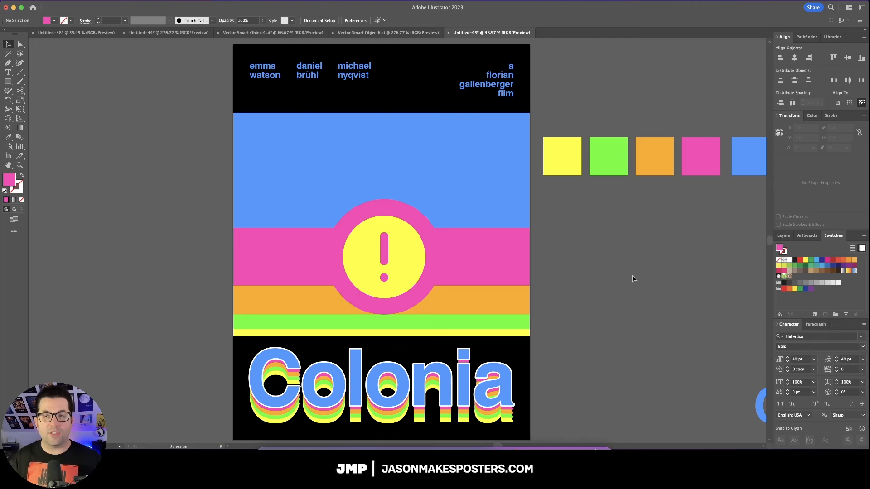
scroll(632, 278, up, 1)
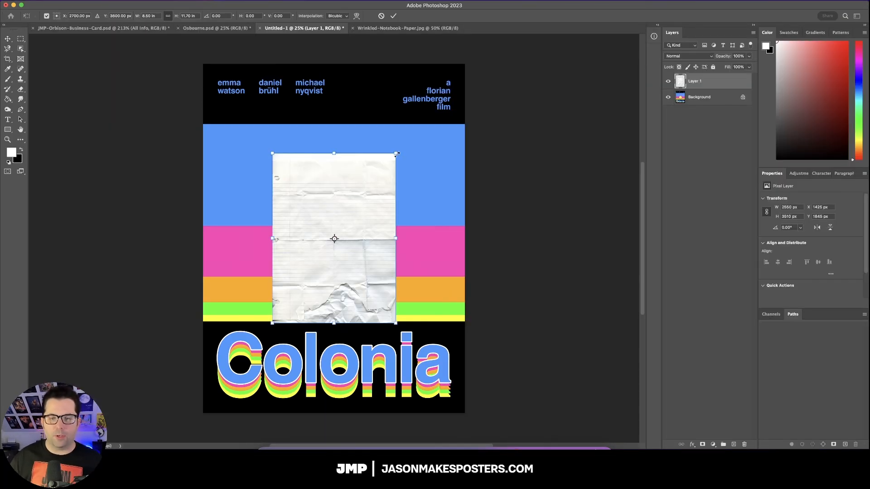
Step: Scale the wrinkled notebook paper layer to cover the whole poster canvas and invert its colours
drag(397, 154, 463, 67)
key(Return)
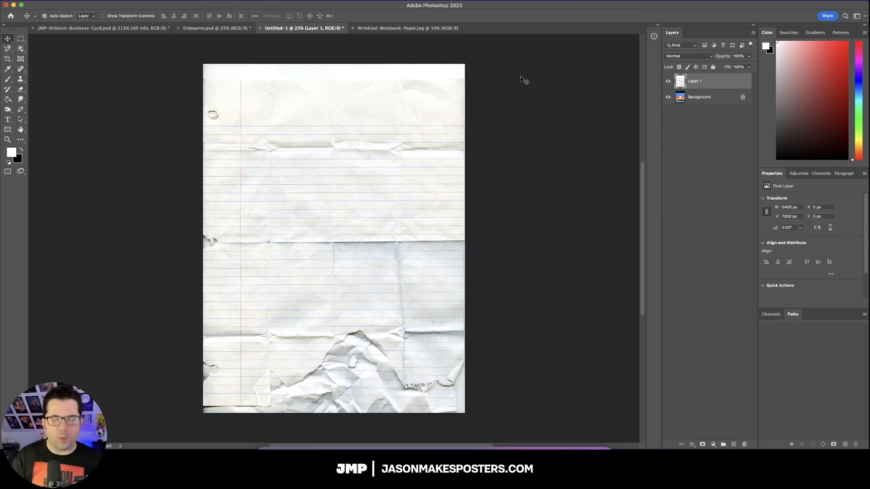
key(super+0)
key(super+i)
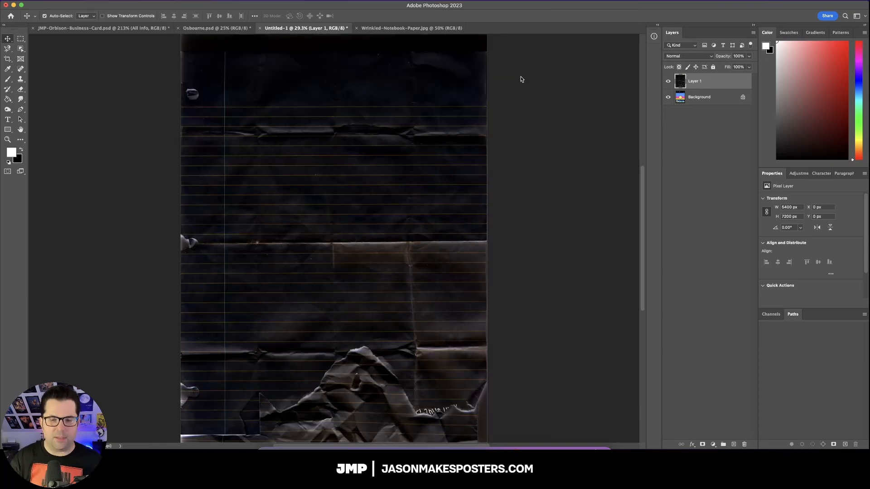
Step: Set the inverted paper layer's blend mode to Lighten over the poster artwork
key(shift+plus)
key(shift+plus)
key(shift+plus)
key(shift+plus)
key(shift+plus)
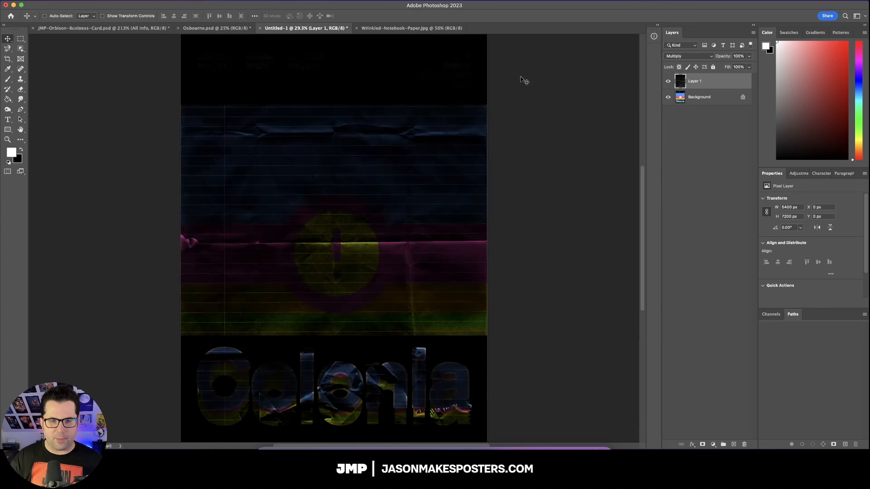
key(shift+plus)
key(shift+plus)
key(shift+plus)
key(shift+plus)
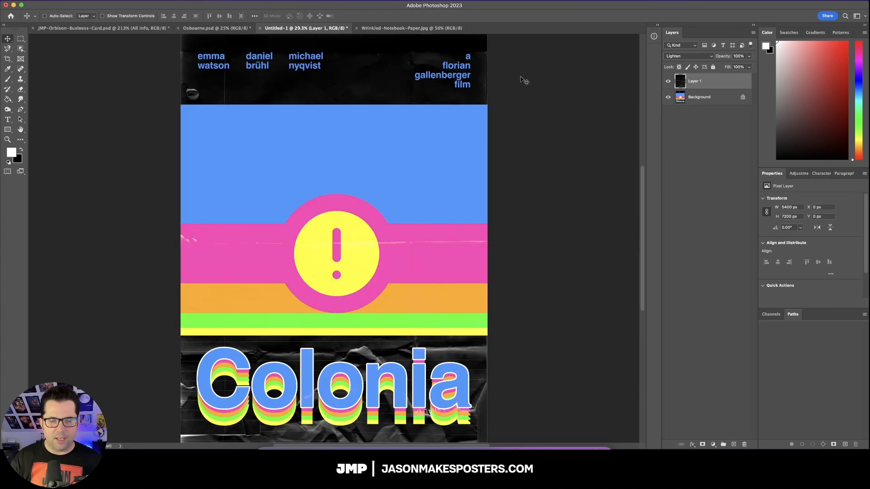
Step: Set the inverted paper layer's blend mode to Subtract and add a Levels adjustment layer clipped to it
key(shift+plus)
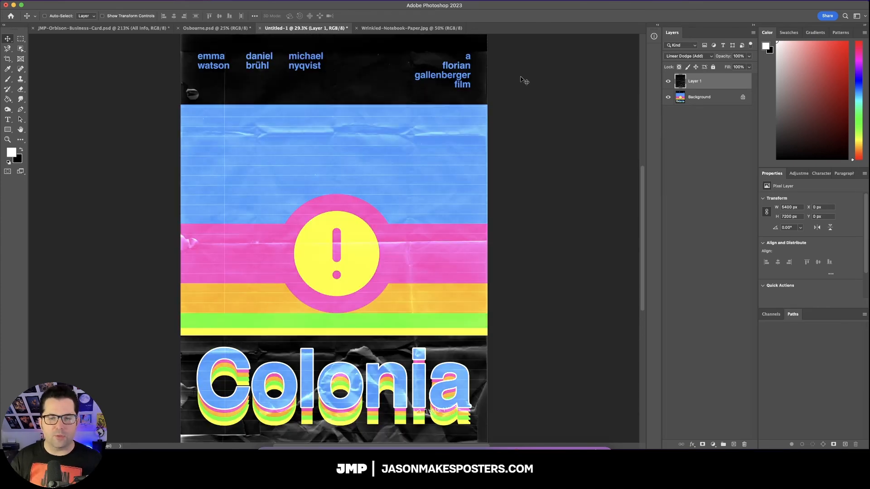
key(shift+plus)
key(shift+plus)
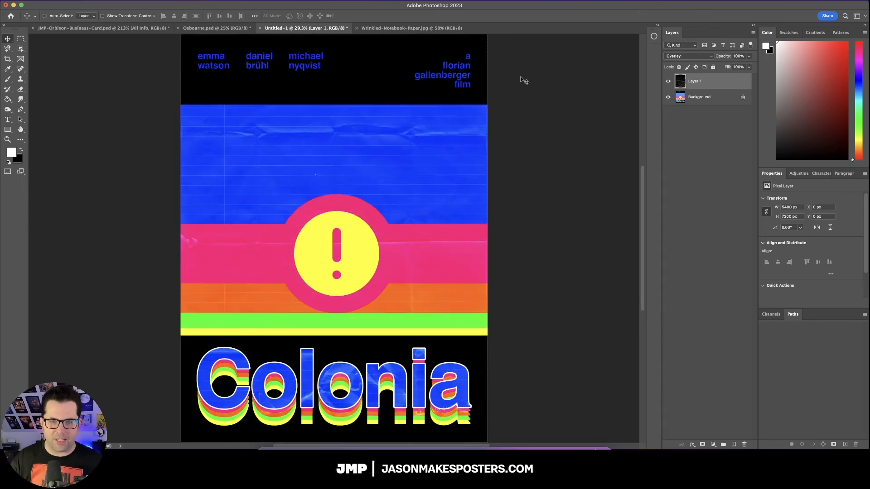
key(shift+plus)
key(shift+plus)
key(shift+plus)
key(shift+plus)
key(shift+plus)
key(shift+plus)
key(shift+plus)
key(shift+plus)
key(shift+plus)
click(713, 444)
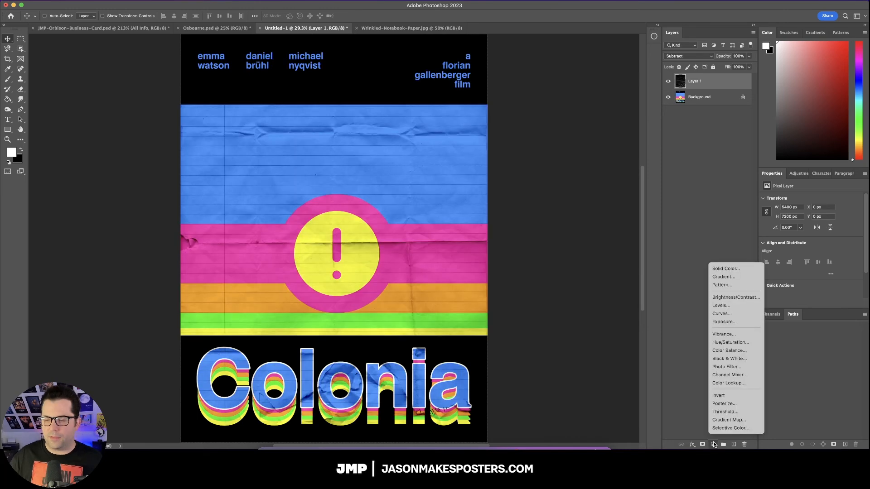
click(741, 316)
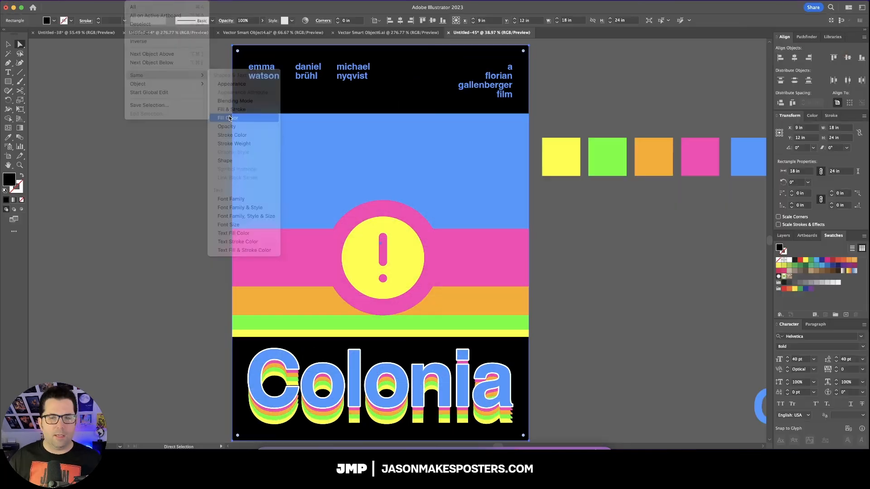
Step: Switch to Illustrator, select all objects sharing the background's black fill colour, and slightly raise their fill brightness to a near-black grey
click(230, 119)
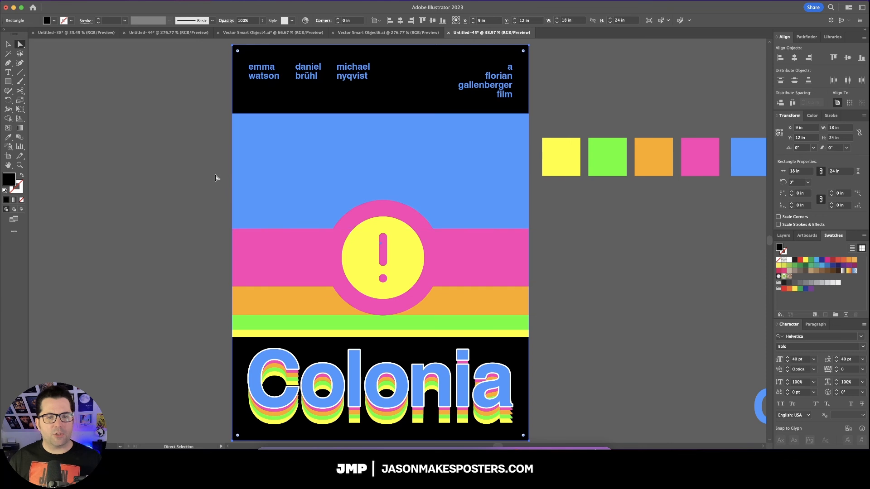
double_click(9, 179)
mouse_move(393, 349)
mouse_down()
mouse_move(385, 367)
mouse_move(366, 368)
mouse_up()
click(520, 322)
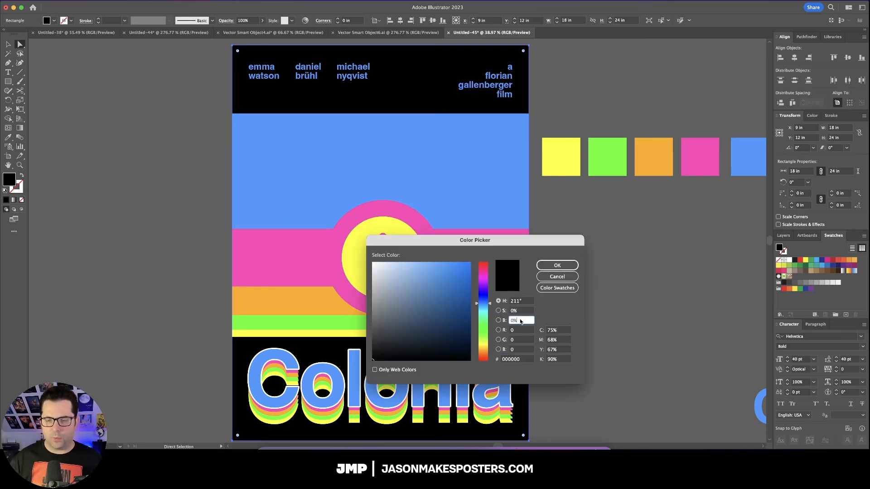
key(Up)
key(Up)
key(Up)
key(Up)
key(Return)
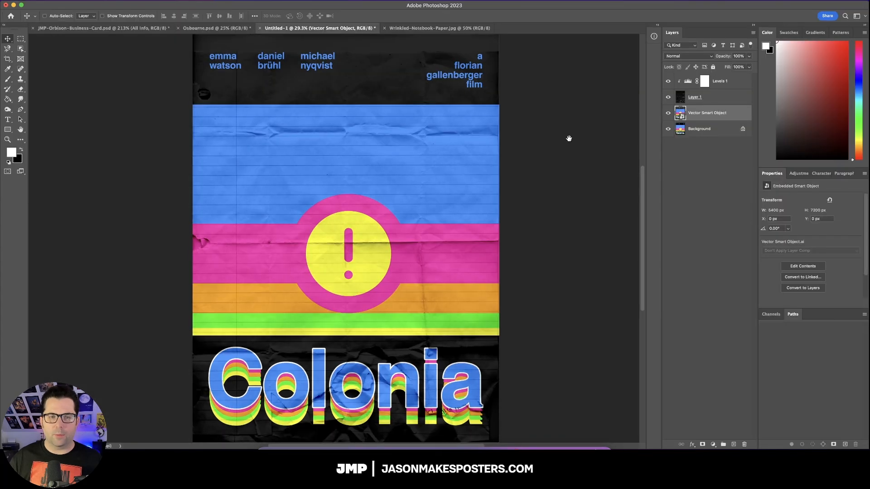
Step: Switch to Photoshop and move the wrinkled paper texture layer up about 370 px over the poster
click(730, 98)
key(super+minus)
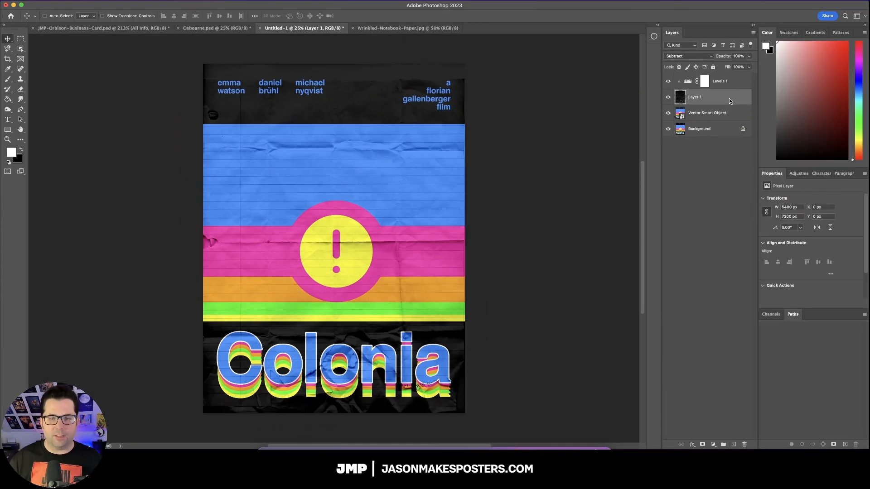
drag(240, 98, 240, 80)
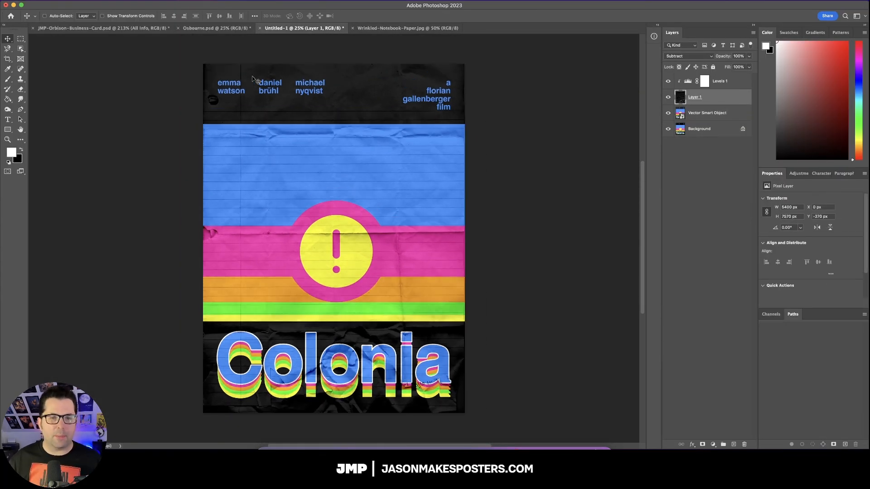
Step: Preview the whole finished poster in full-screen mode against black without the interface
key(f)
key(f)
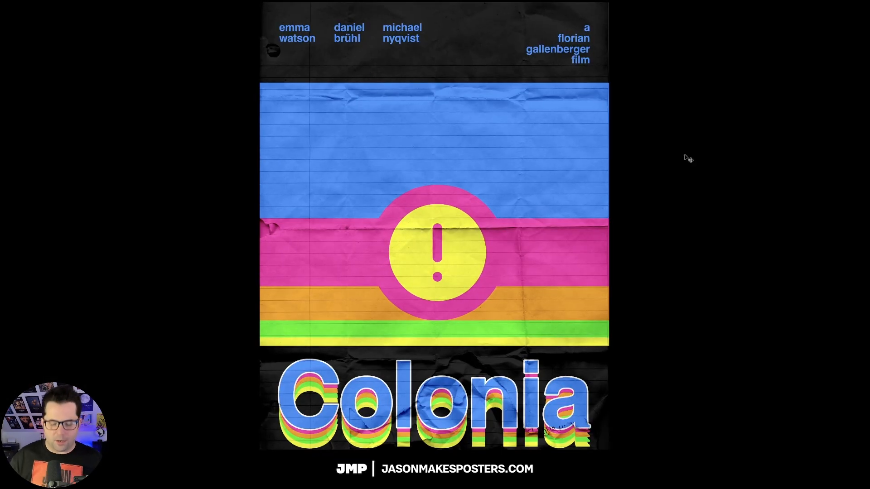
key(ctrl+minus)
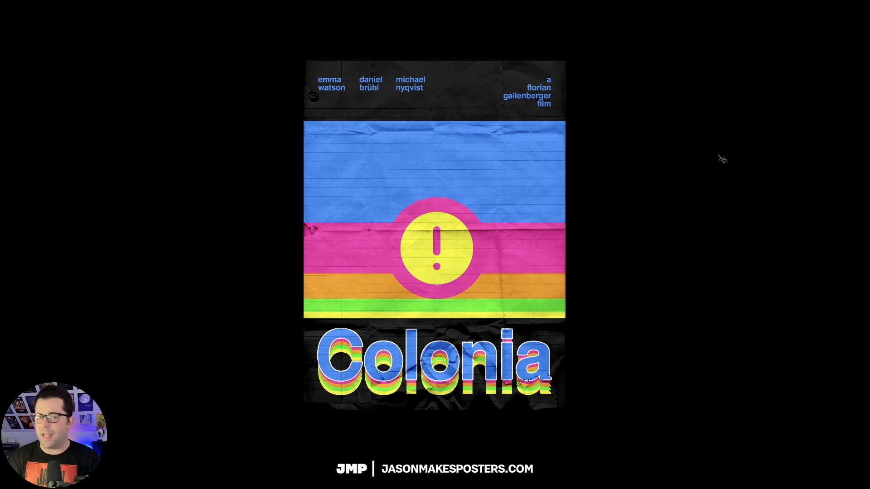